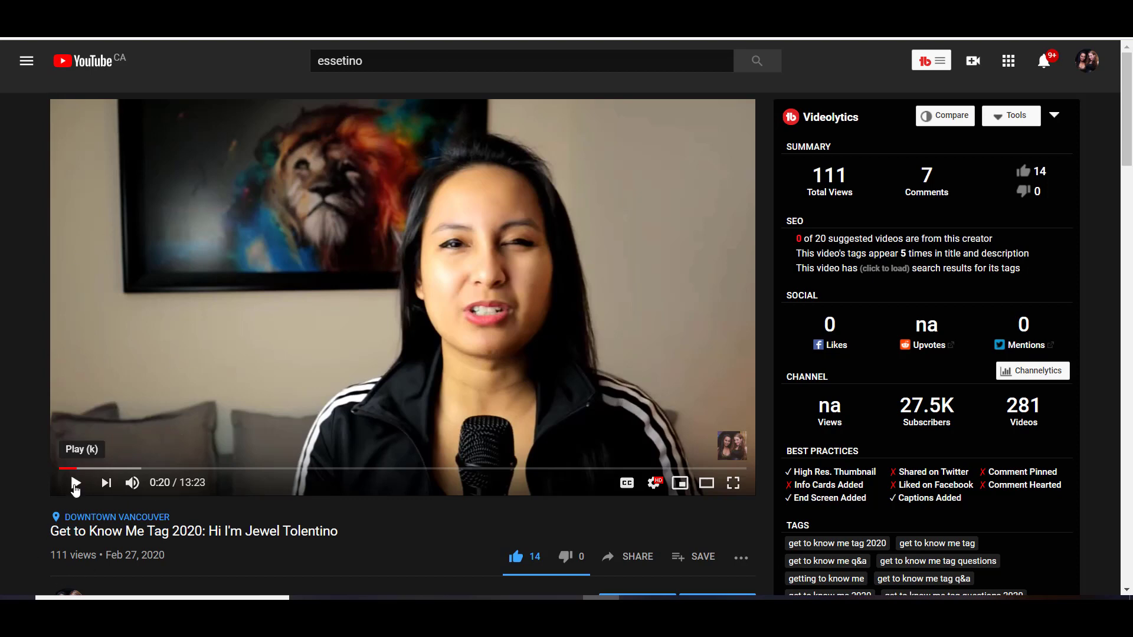
Play the published Get to Know Me Tag 2020 video on YouTube and pause it at about 0:58
click(75, 484)
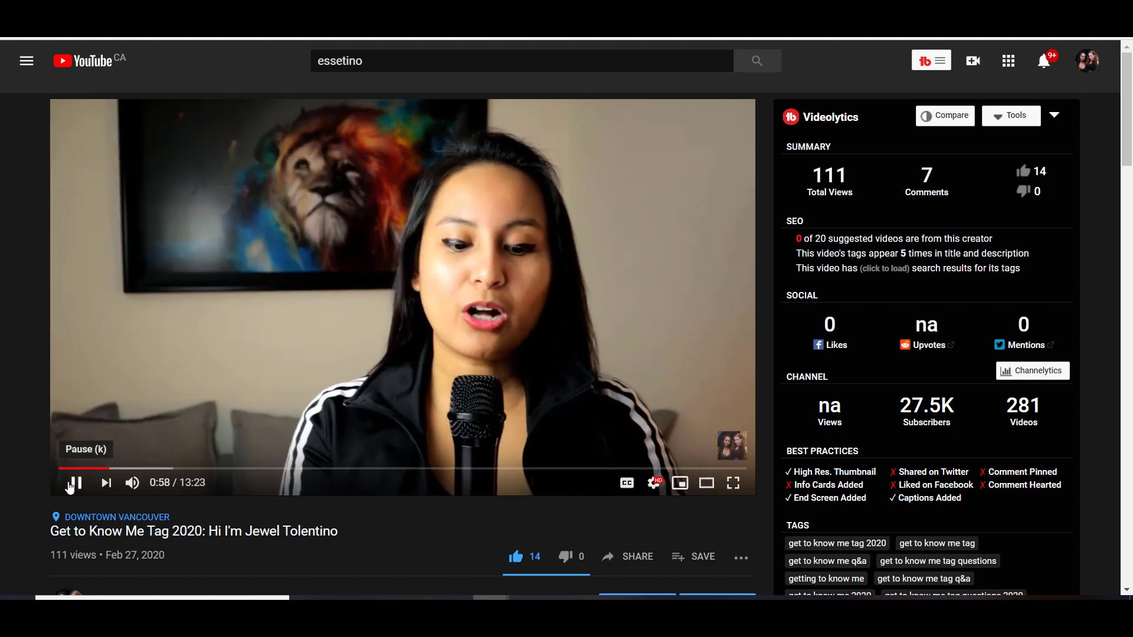
click(71, 483)
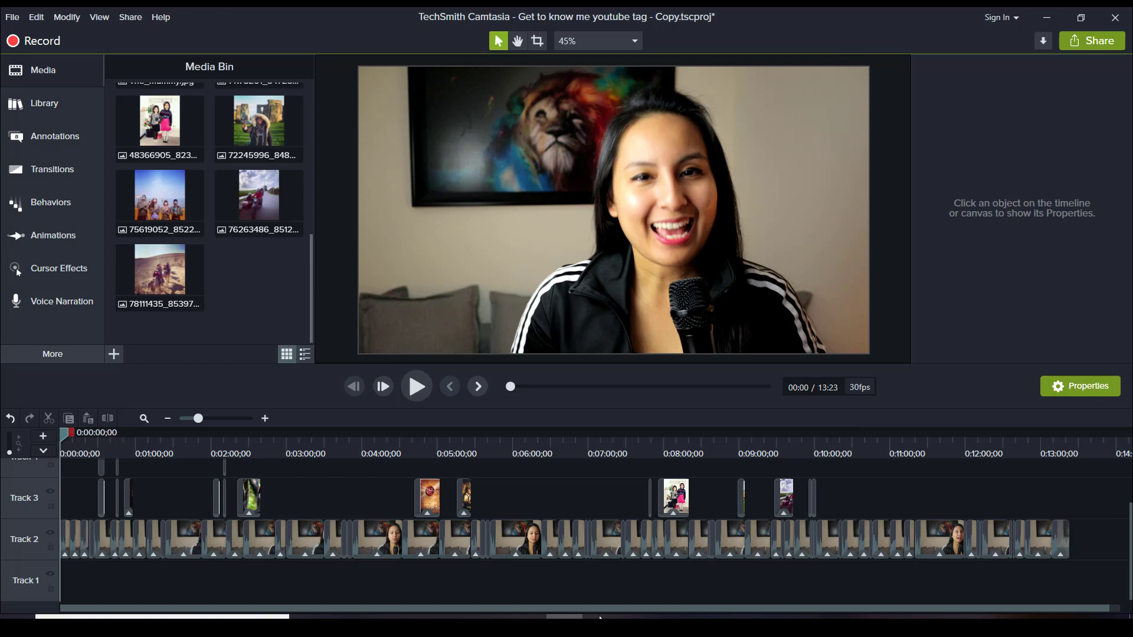
Switch to the Camtasia project, inspect the clips on Track 2 and the overlay tracks, and set the playhead to about 0:00:30
click(52, 524)
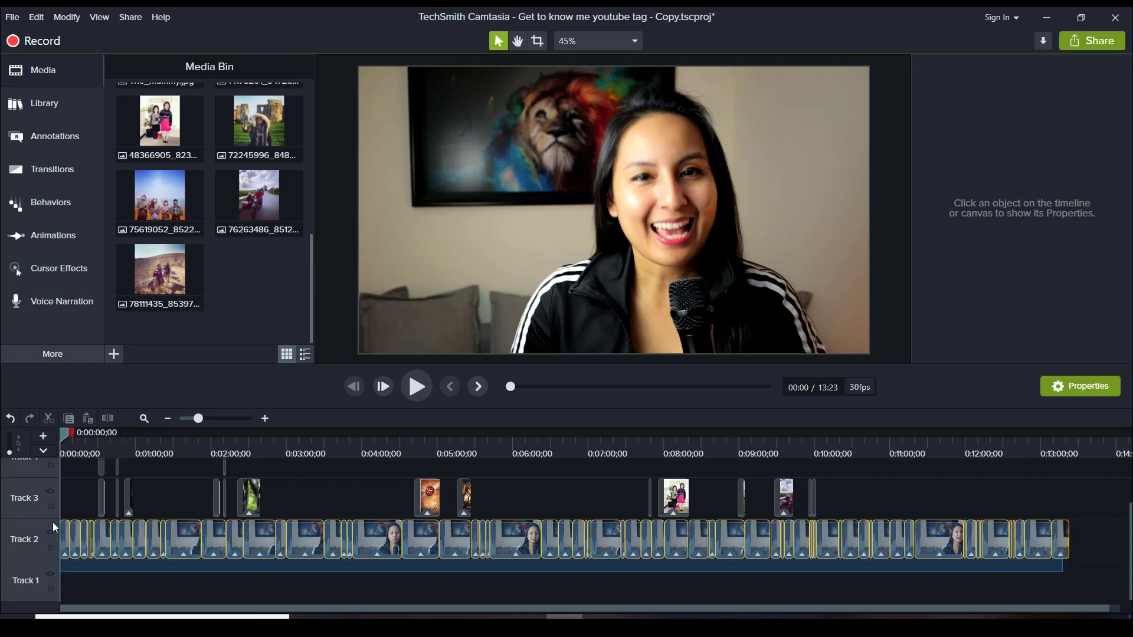
click(62, 587)
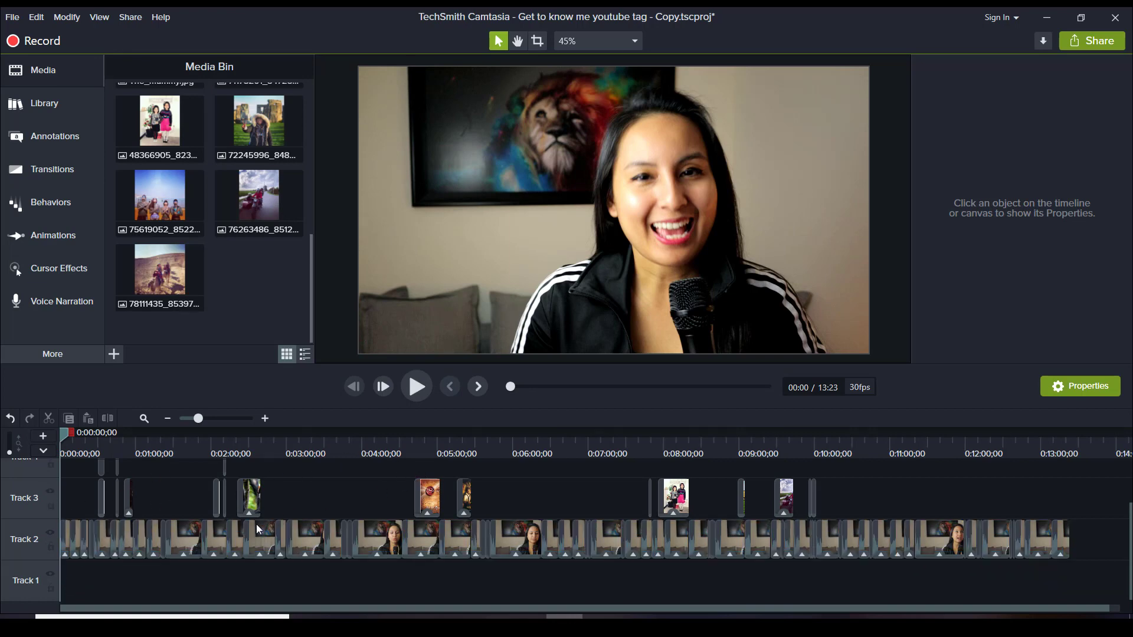
scroll(254, 524, up, 2)
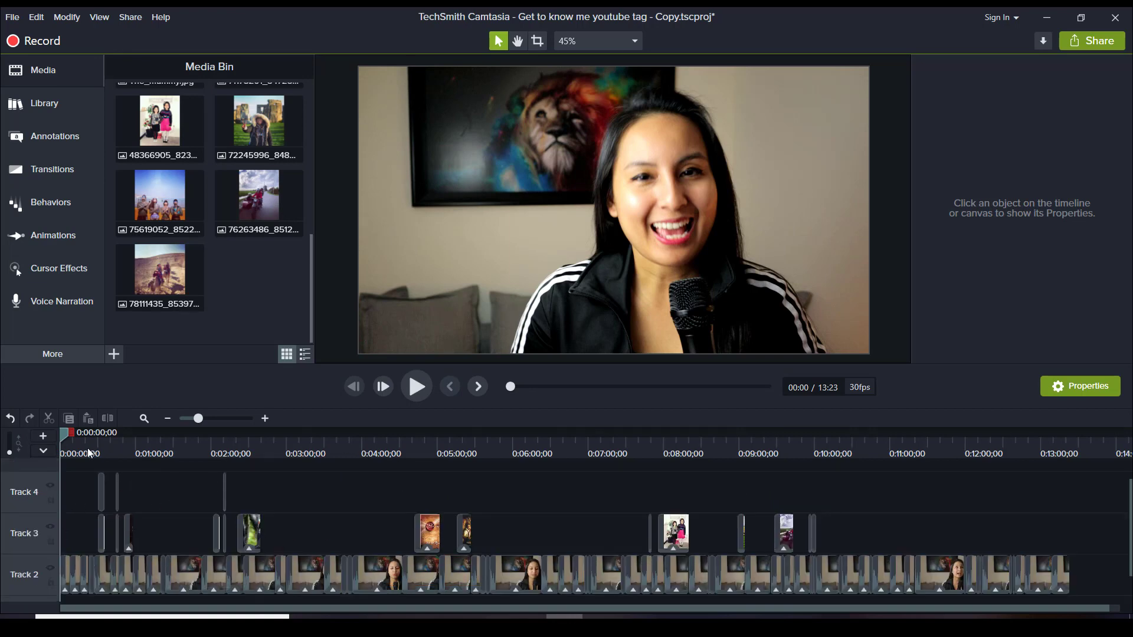
click(265, 419)
click(266, 419)
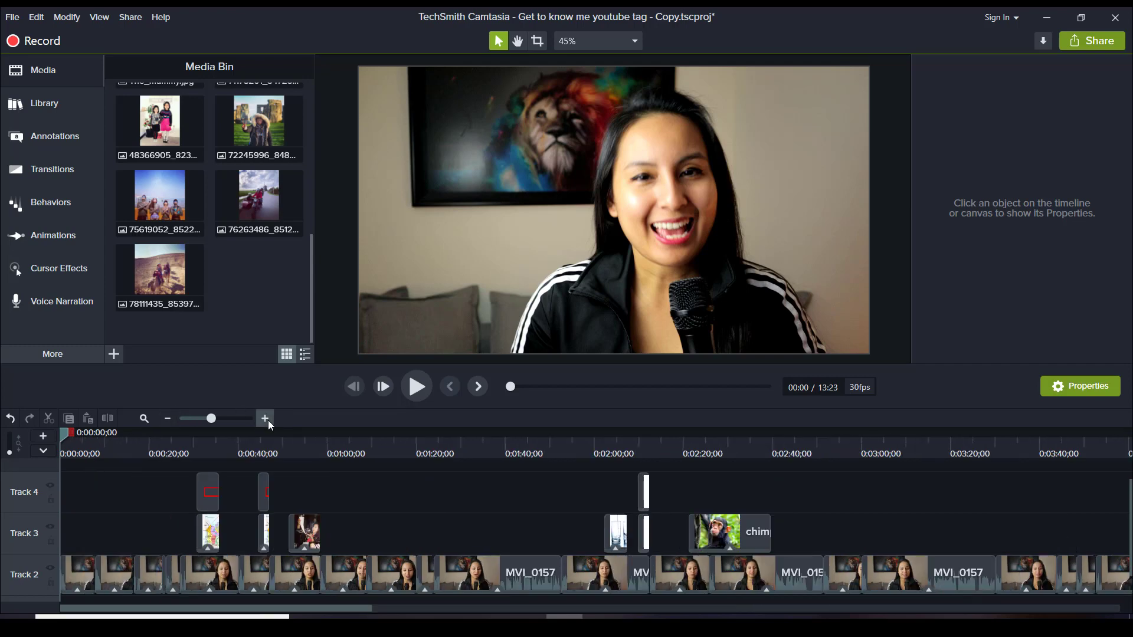
click(195, 445)
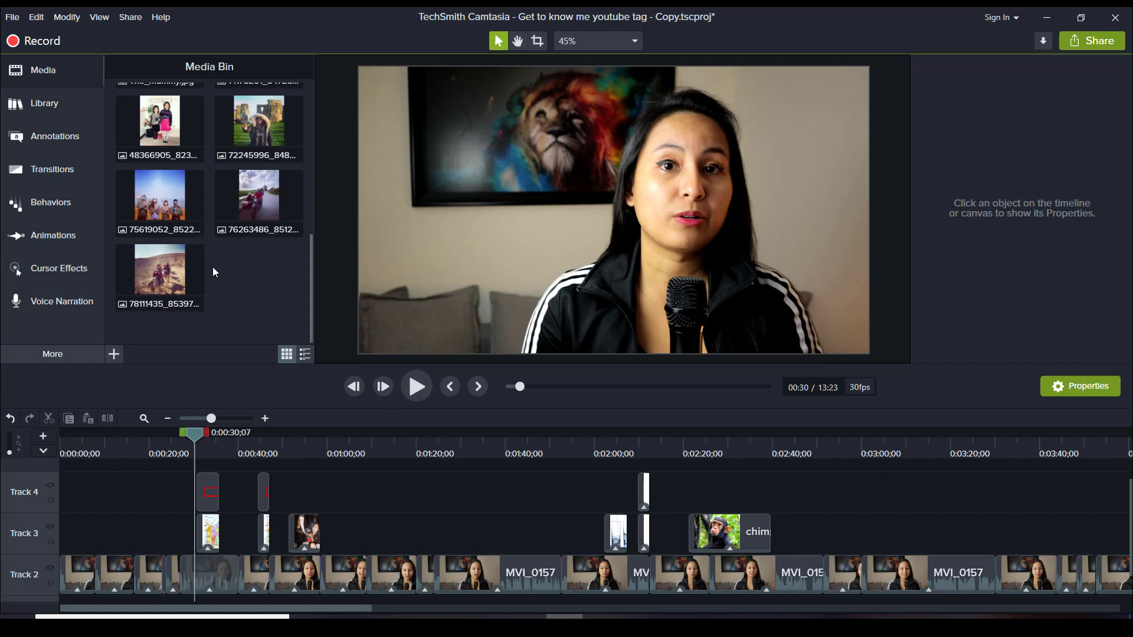
Review the first items in the media bin and browse the Get to know me tag folder in the import dialog without importing anything
scroll(215, 271, up, 5)
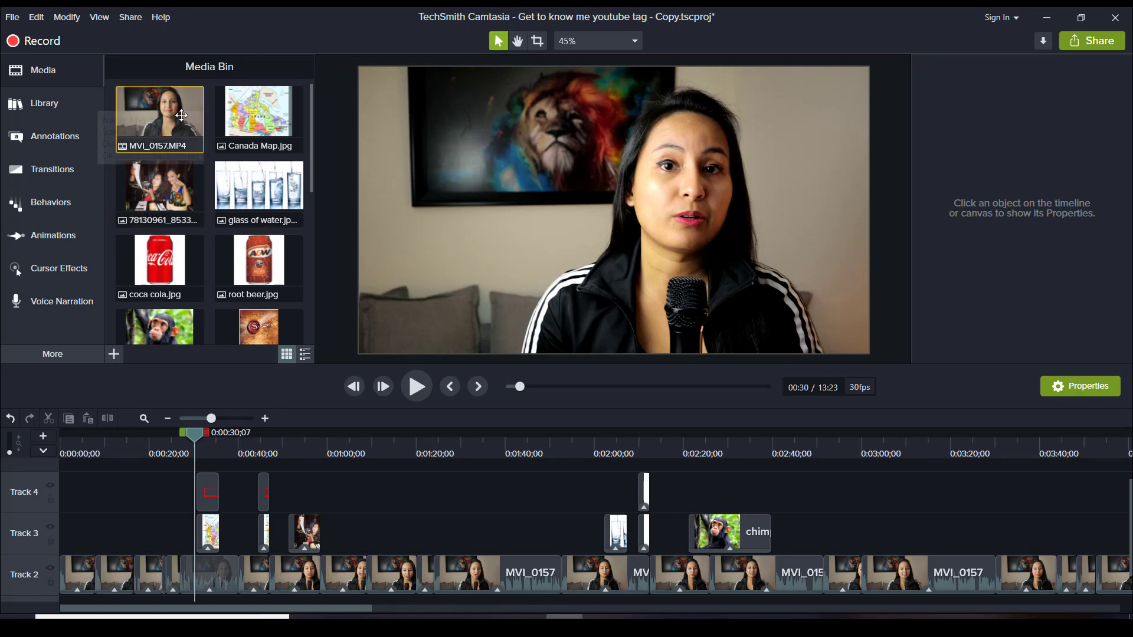
click(118, 352)
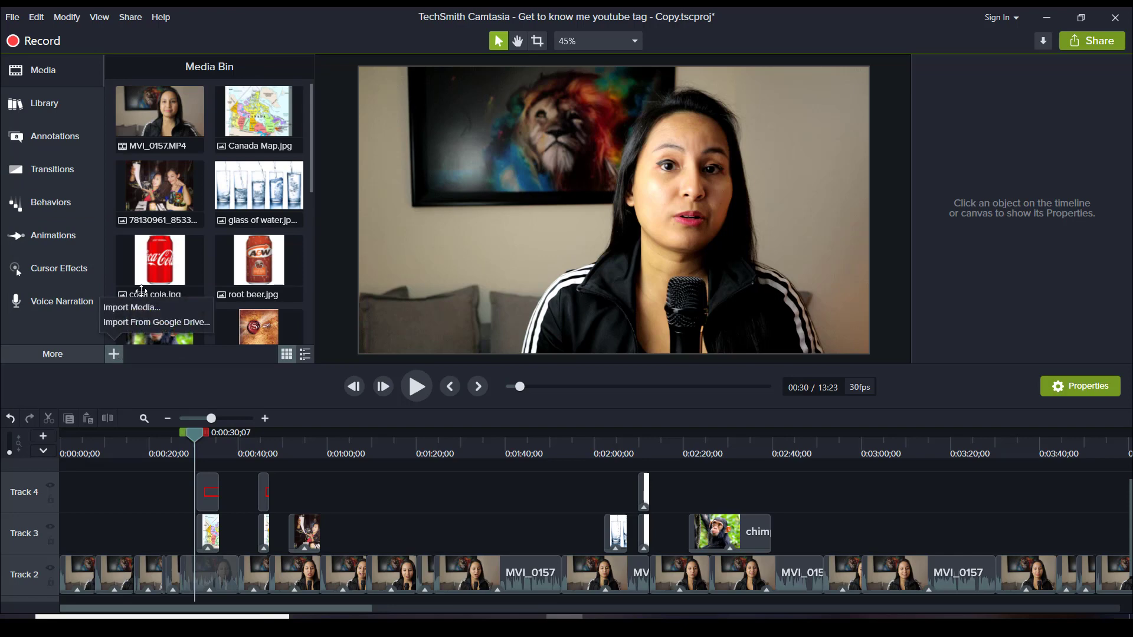
click(133, 309)
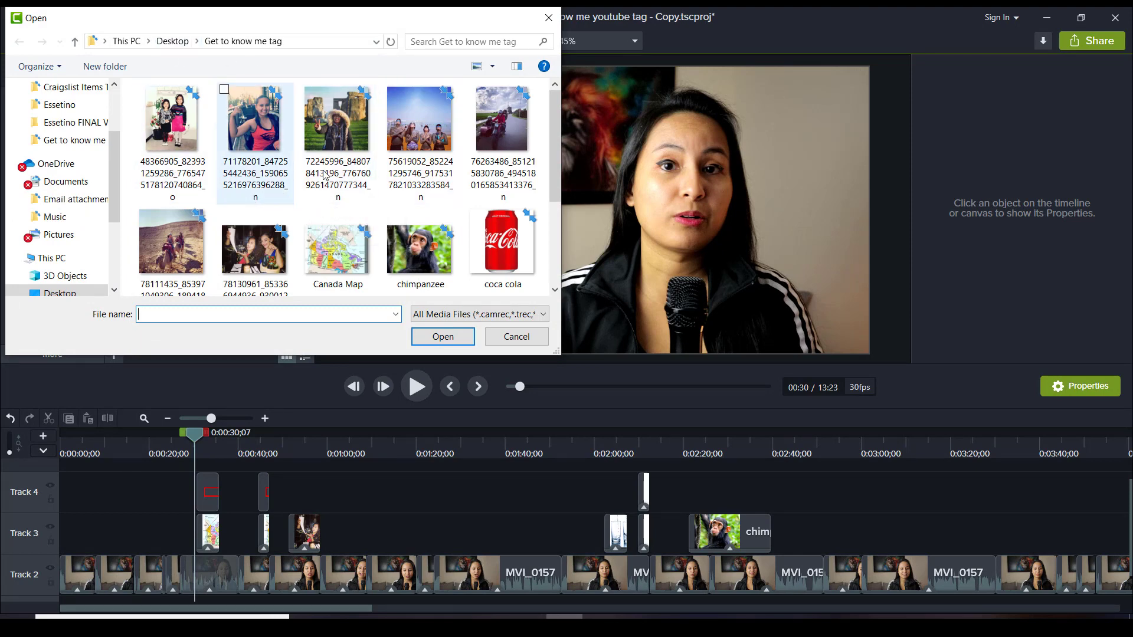
scroll(312, 230, down, 2)
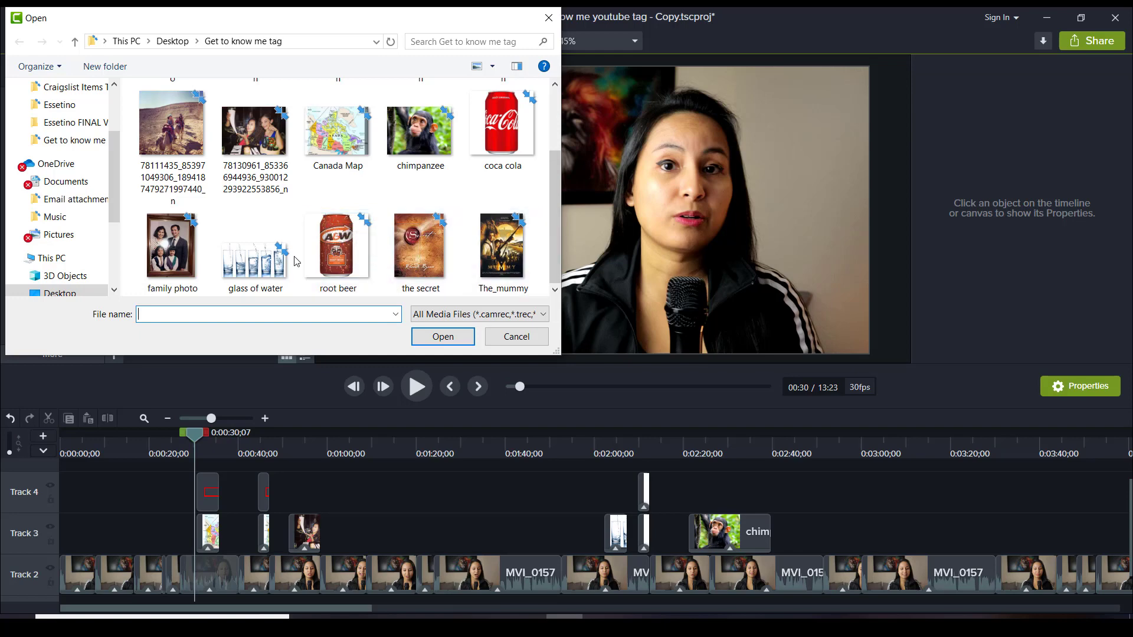
scroll(296, 262, up, 2)
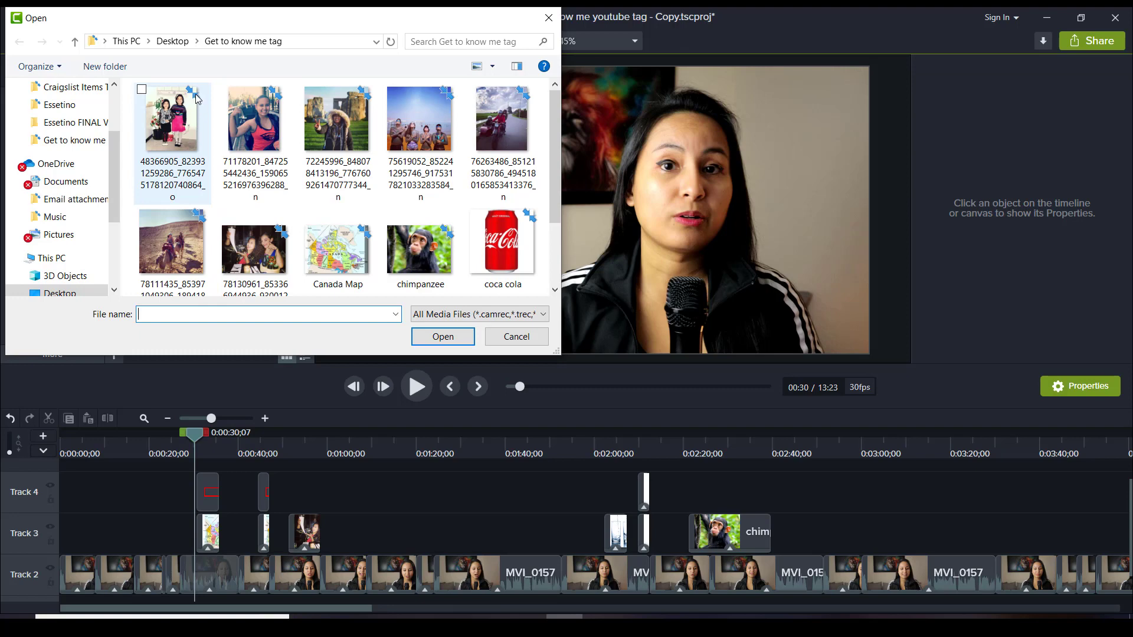
key(Escape)
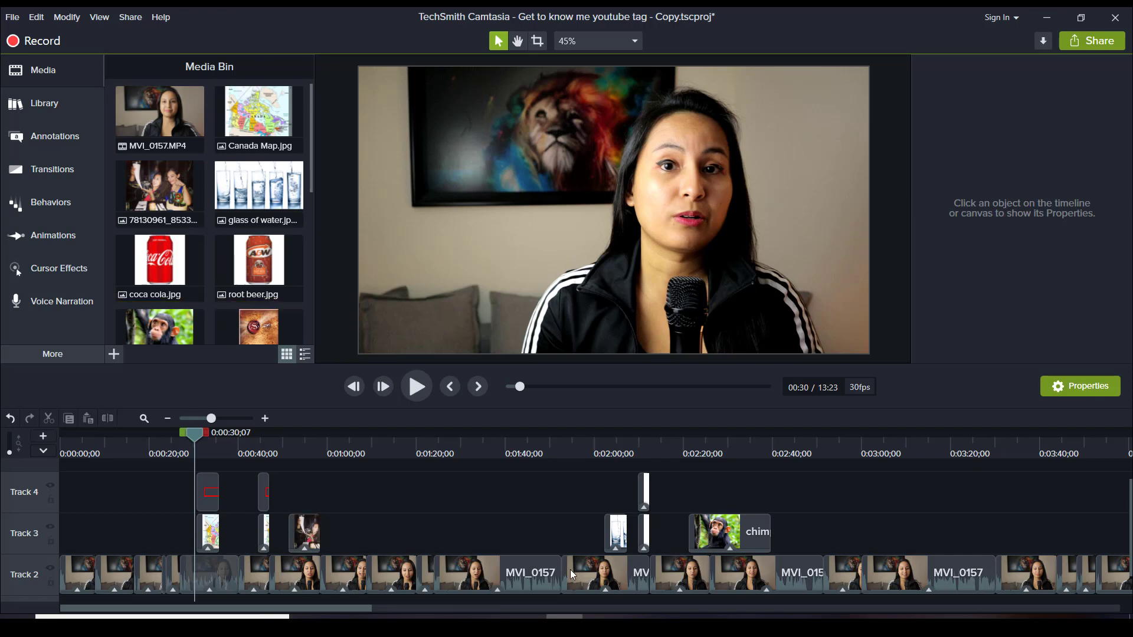
Set the playhead to about 0:00:26, then review the images in the media bin and the overlay clips along the whole timeline
drag(192, 436, 176, 452)
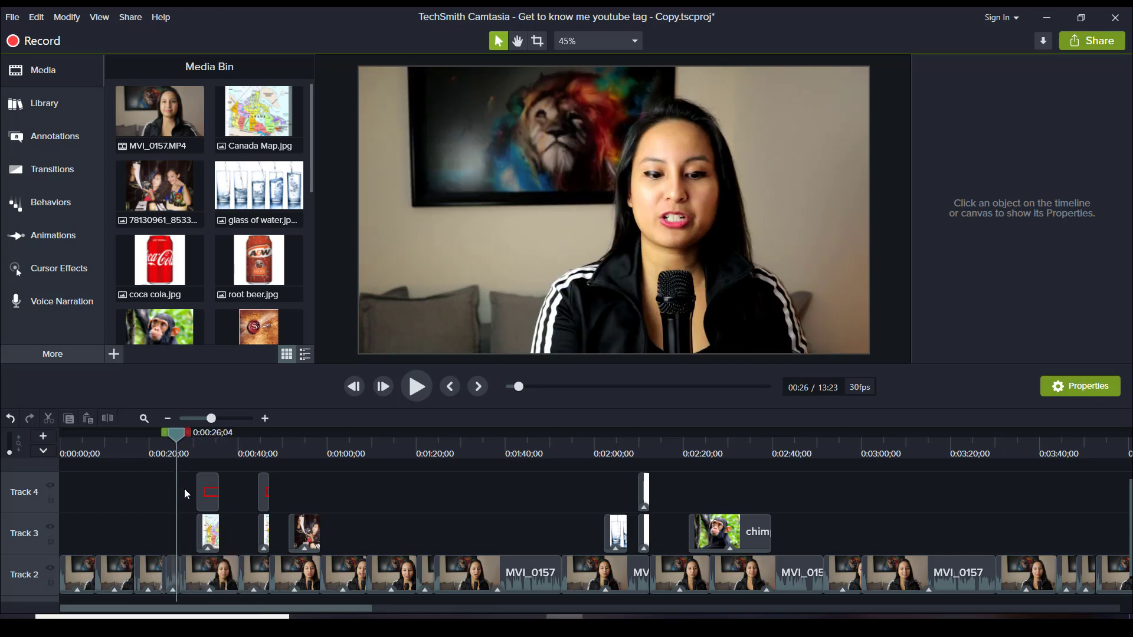
scroll(209, 307, down, 5)
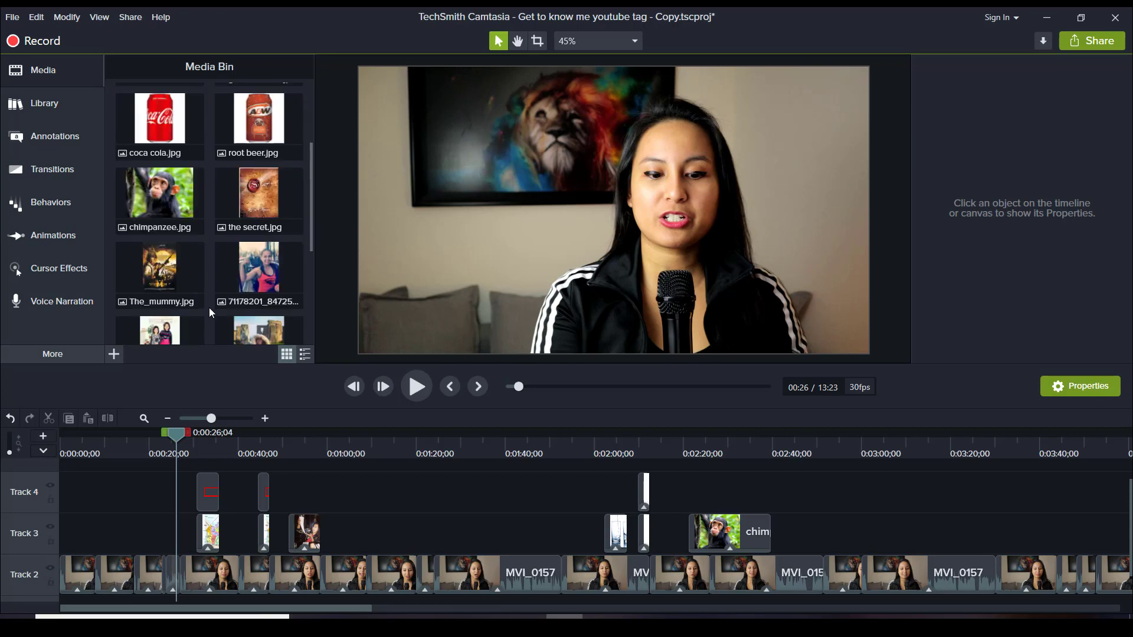
scroll(210, 309, down, 2)
scroll(210, 309, up, 7)
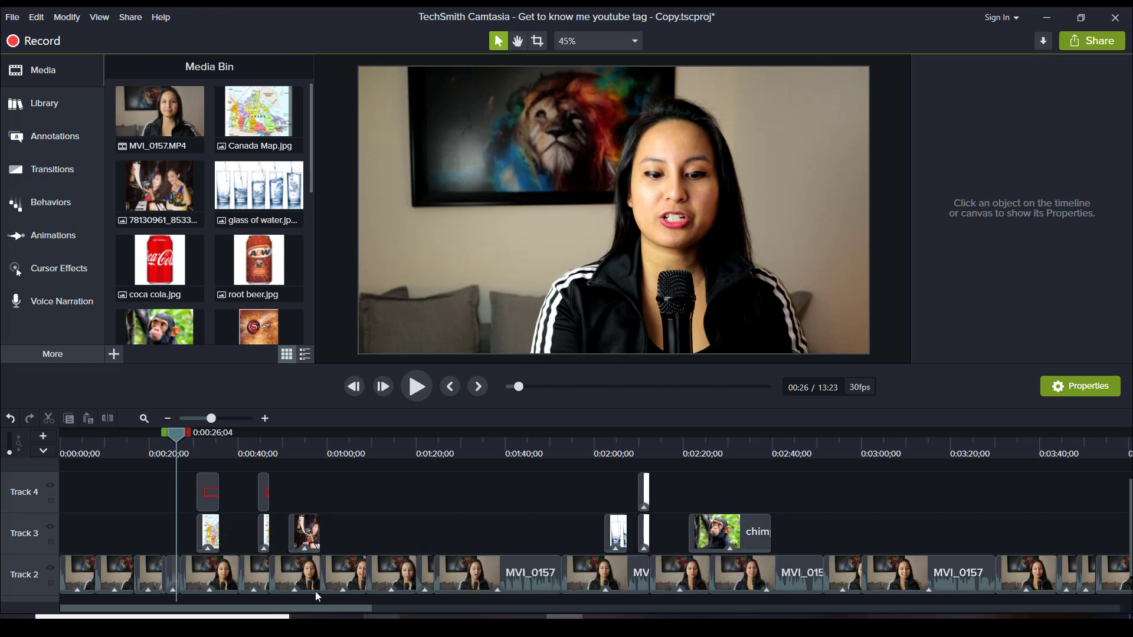
mouse_move(199, 609)
mouse_down()
mouse_move(601, 609)
mouse_move(194, 609)
mouse_up()
click(167, 418)
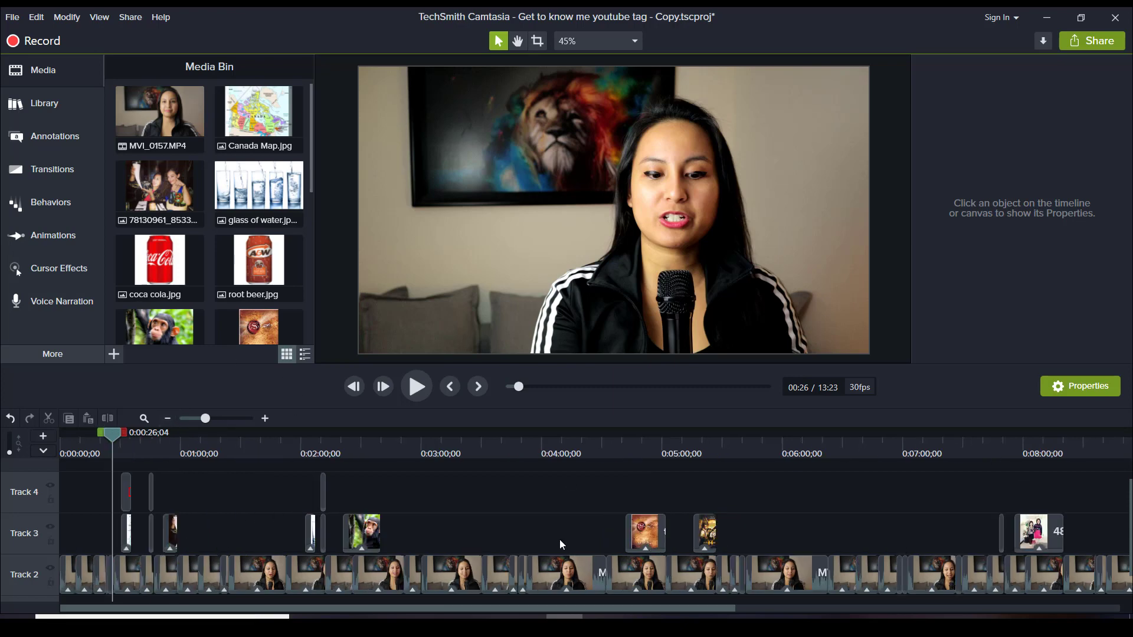
drag(430, 612, 814, 612)
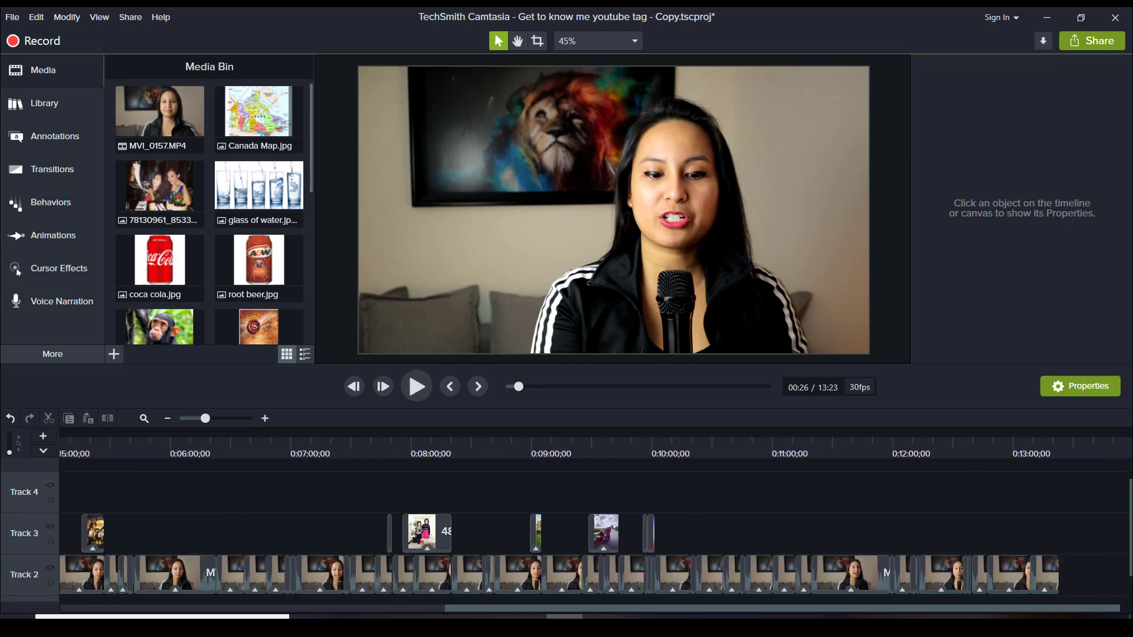
drag(509, 611, 123, 610)
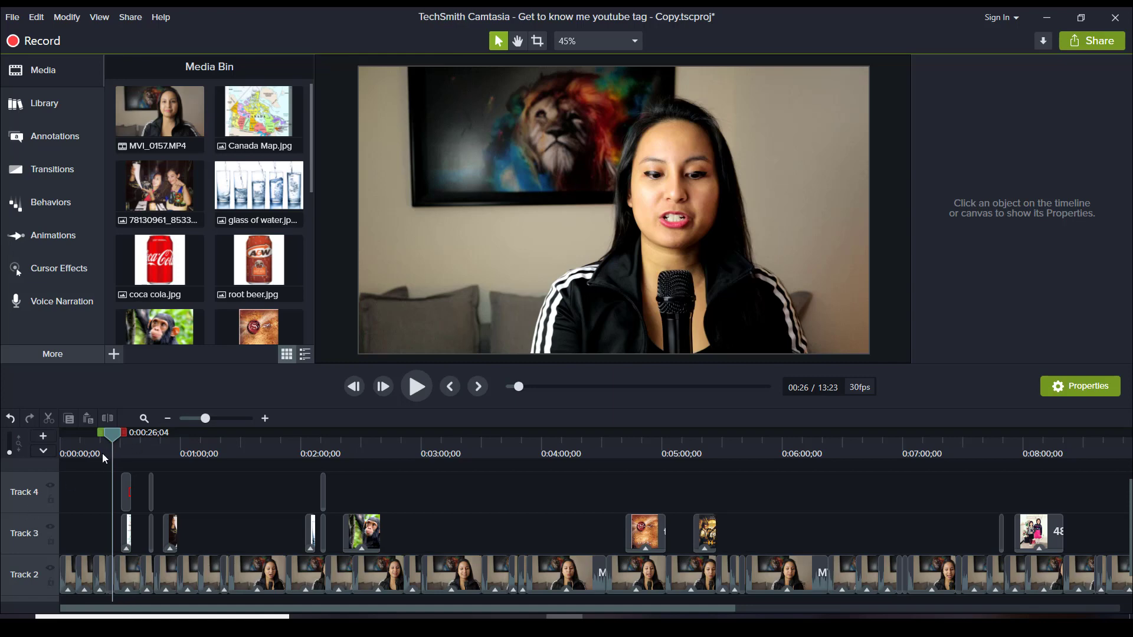
Preview the existing Canada map and red arrow overlay at about 0:00:31 on the timeline
drag(117, 445, 114, 448)
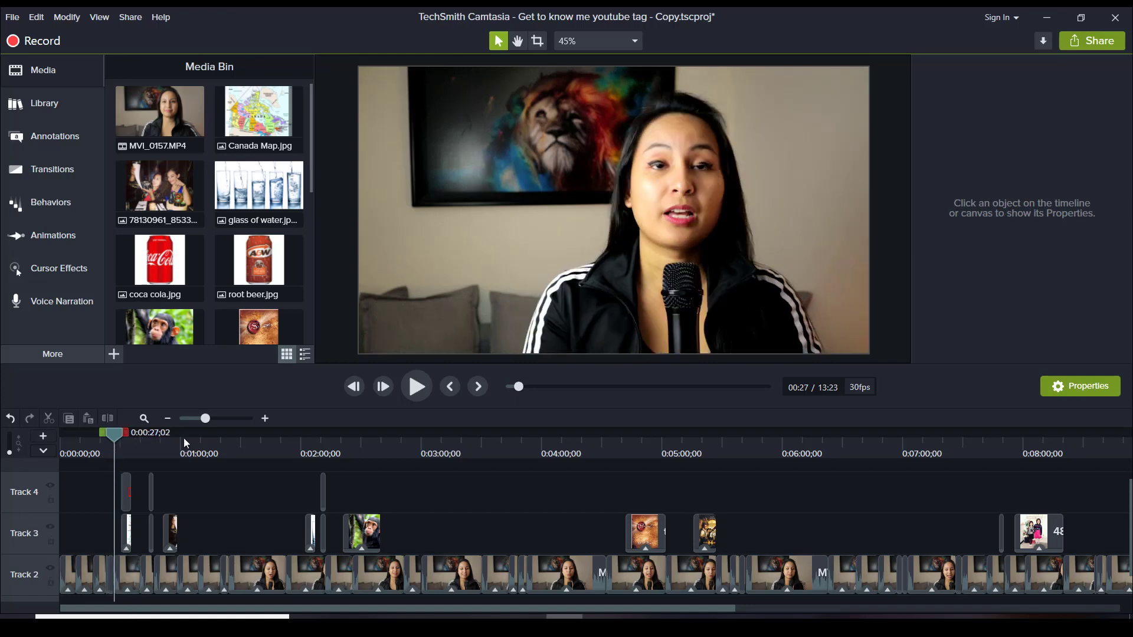
click(265, 418)
click(264, 419)
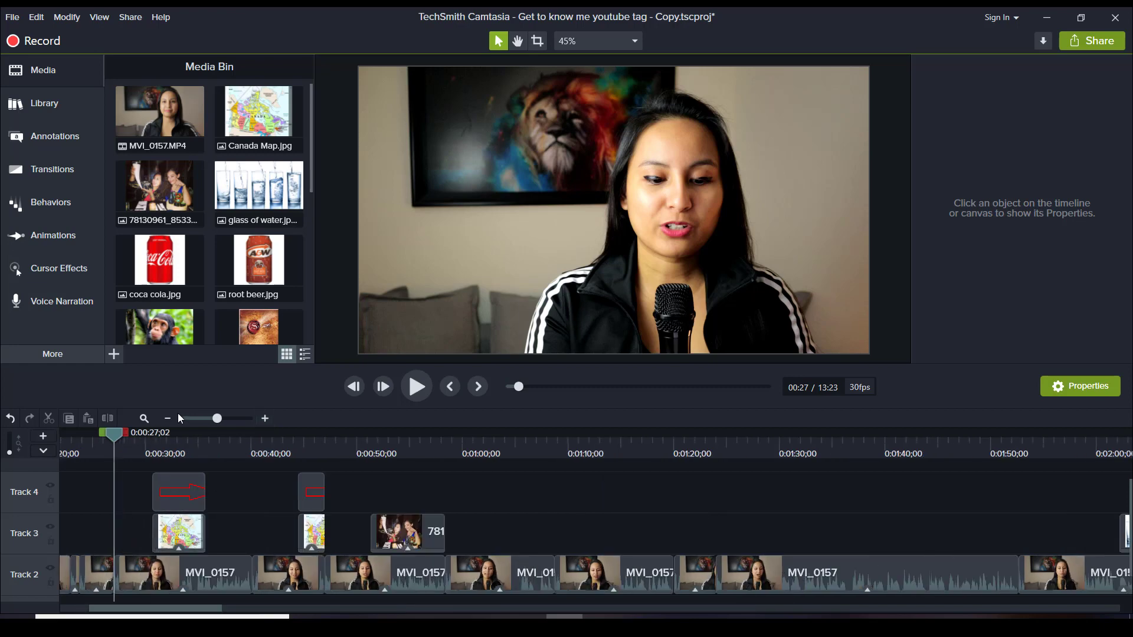
drag(137, 450, 163, 441)
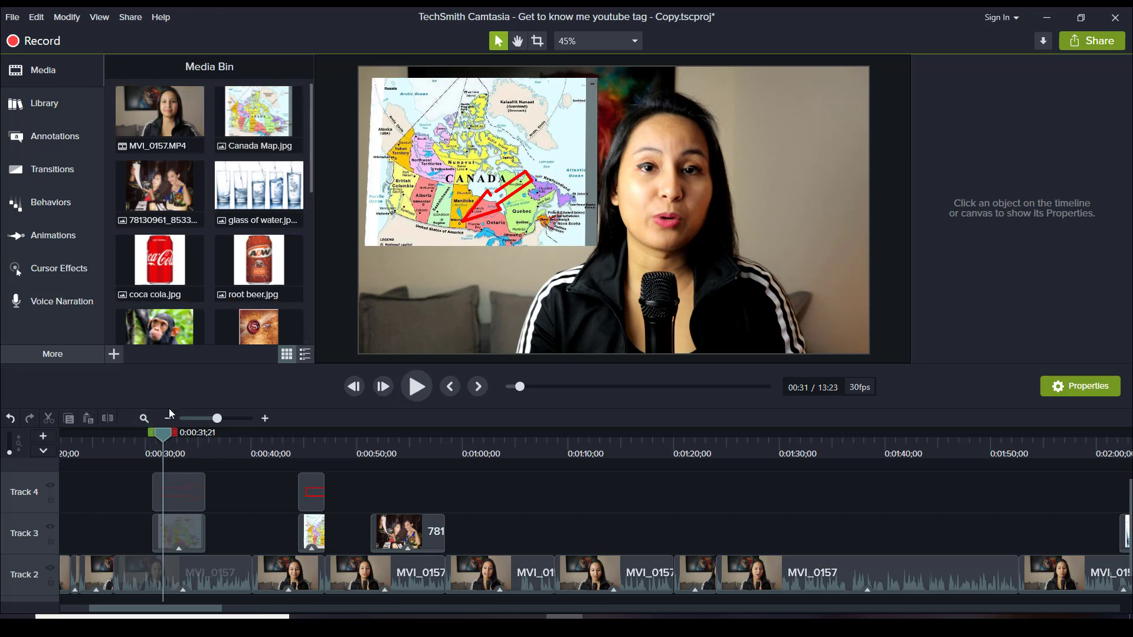
Add Canada Map.jpg to Track 4 just before the first red arrow clip and set the playhead on it at about 0:00:25
drag(285, 113, 81, 500)
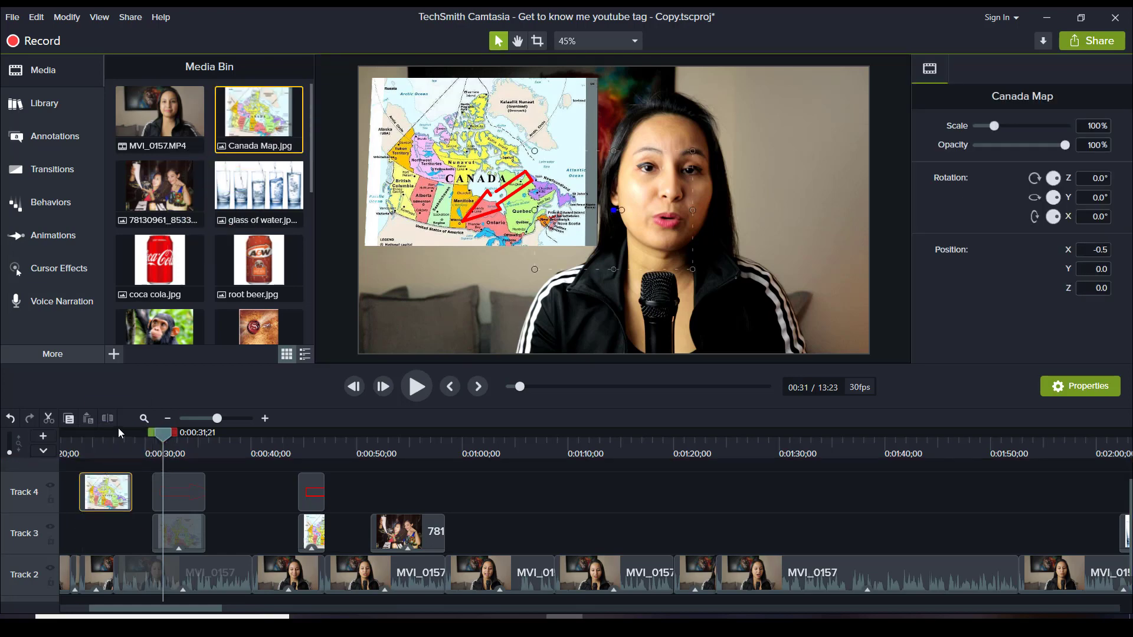
click(102, 443)
click(101, 442)
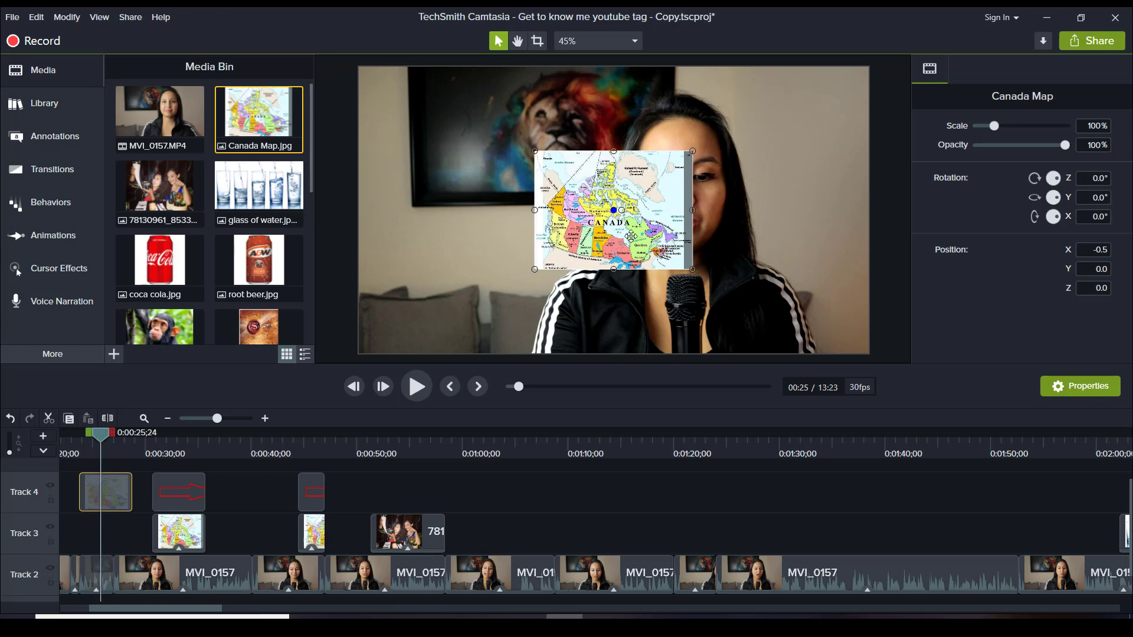
Move the Canada map to the upper-left area of the canvas and enlarge it to about 141%
drag(630, 236, 479, 186)
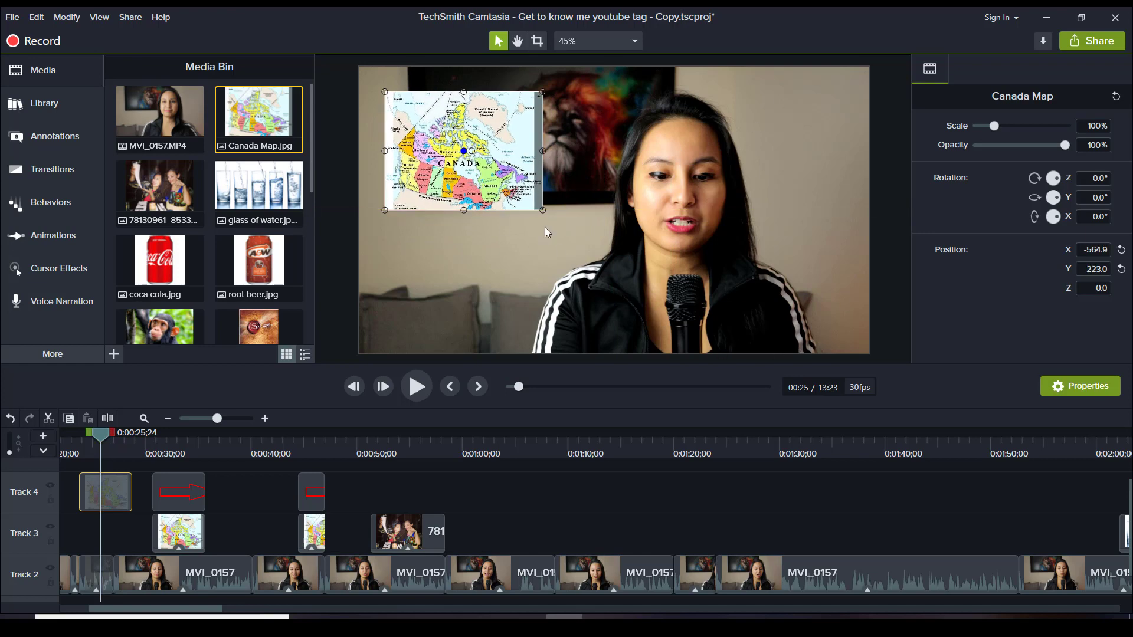
drag(543, 209, 595, 250)
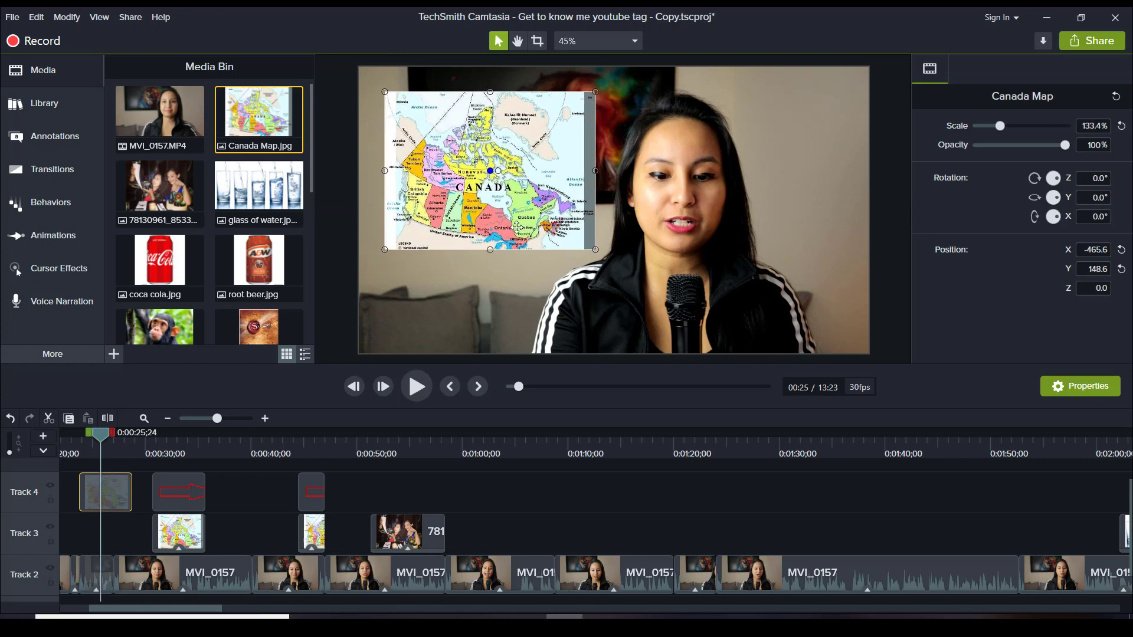
drag(517, 226, 504, 219)
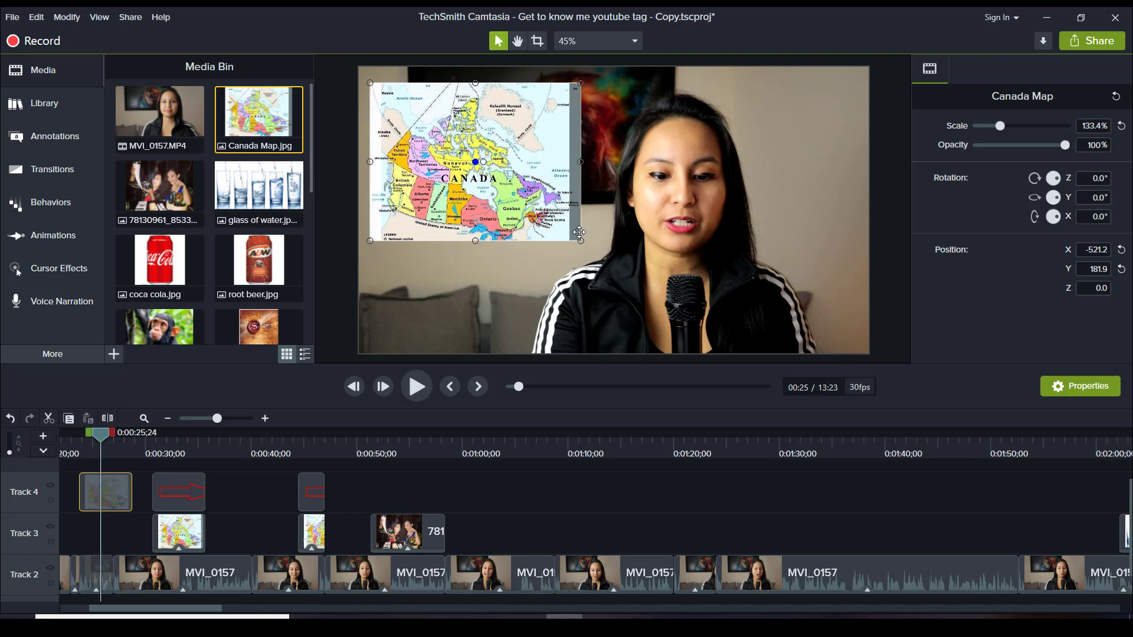
drag(581, 242, 594, 250)
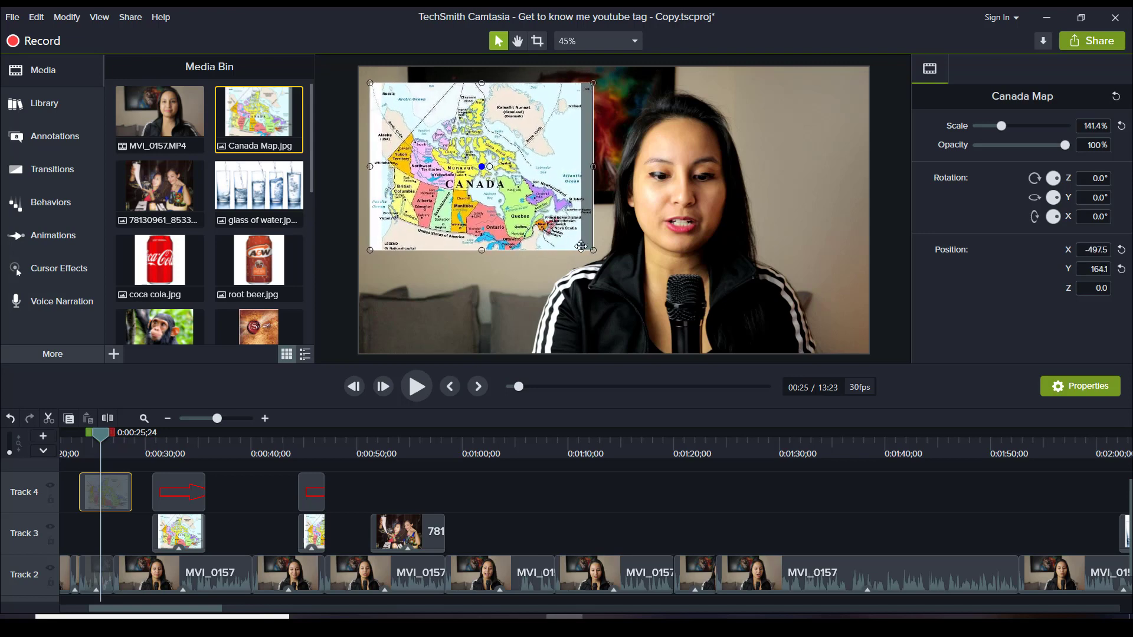
Enlarge the Canada map to about 246%, shrink it to about 142%, and place it near X -491.6, Y 167.1 on the canvas
drag(594, 251, 758, 372)
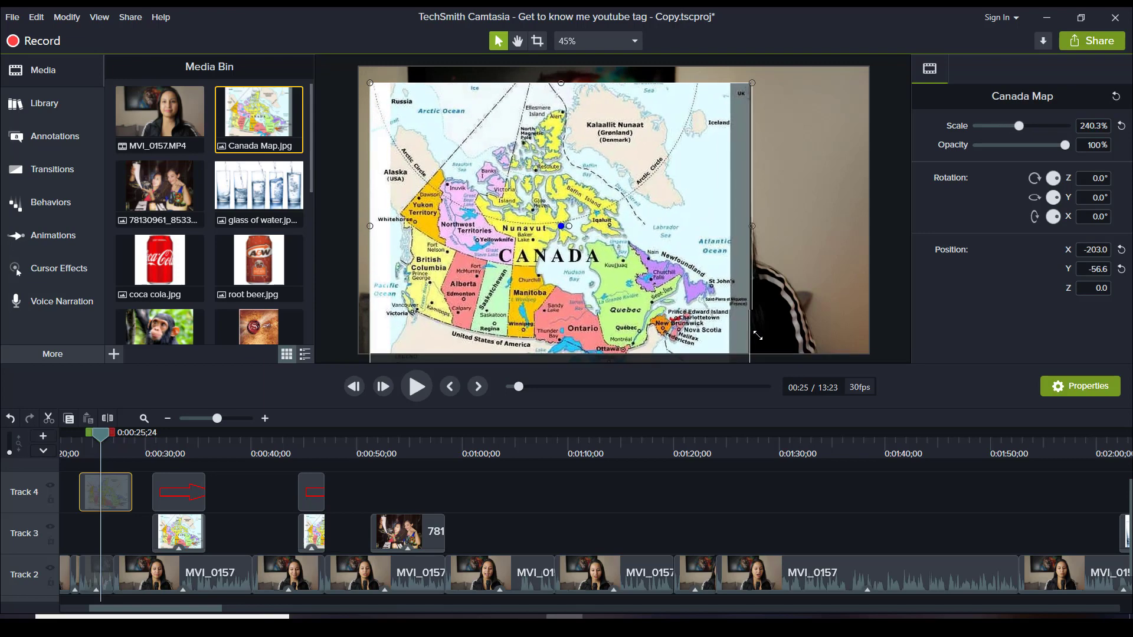
mouse_move(643, 328)
mouse_down()
mouse_move(678, 306)
mouse_move(623, 313)
mouse_move(626, 322)
mouse_up()
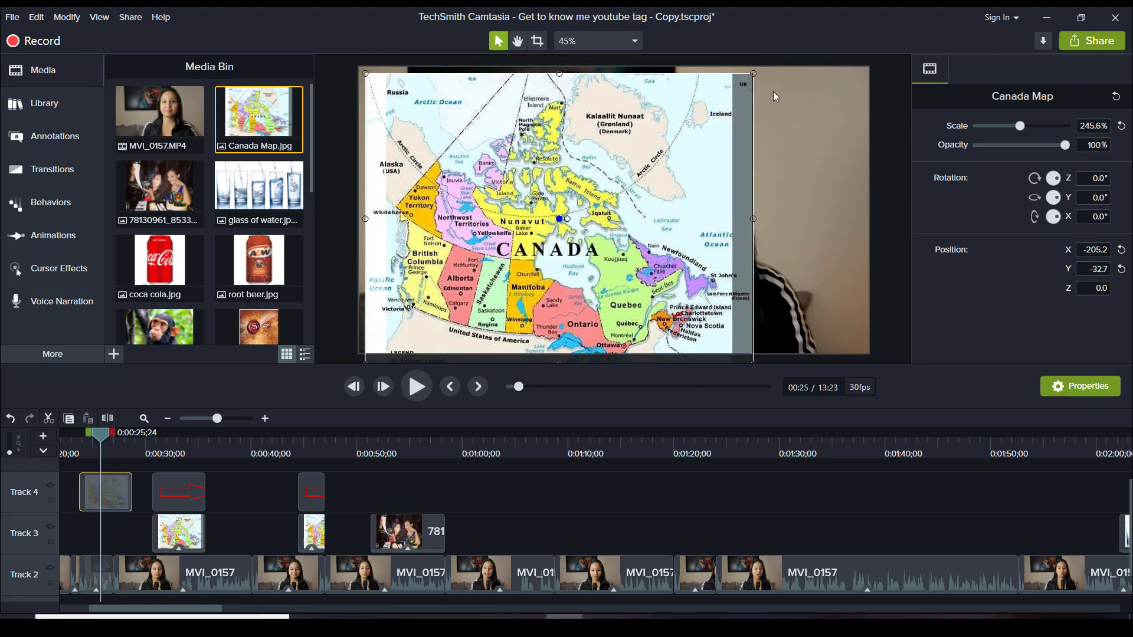
drag(753, 74, 613, 178)
drag(550, 281, 543, 229)
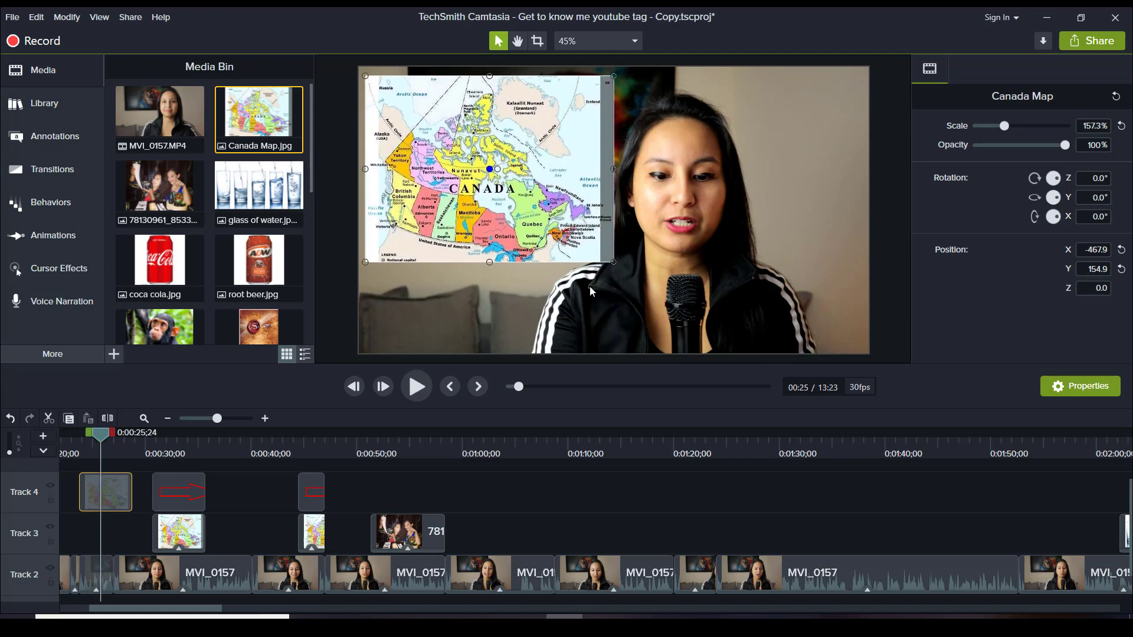
drag(614, 263, 589, 243)
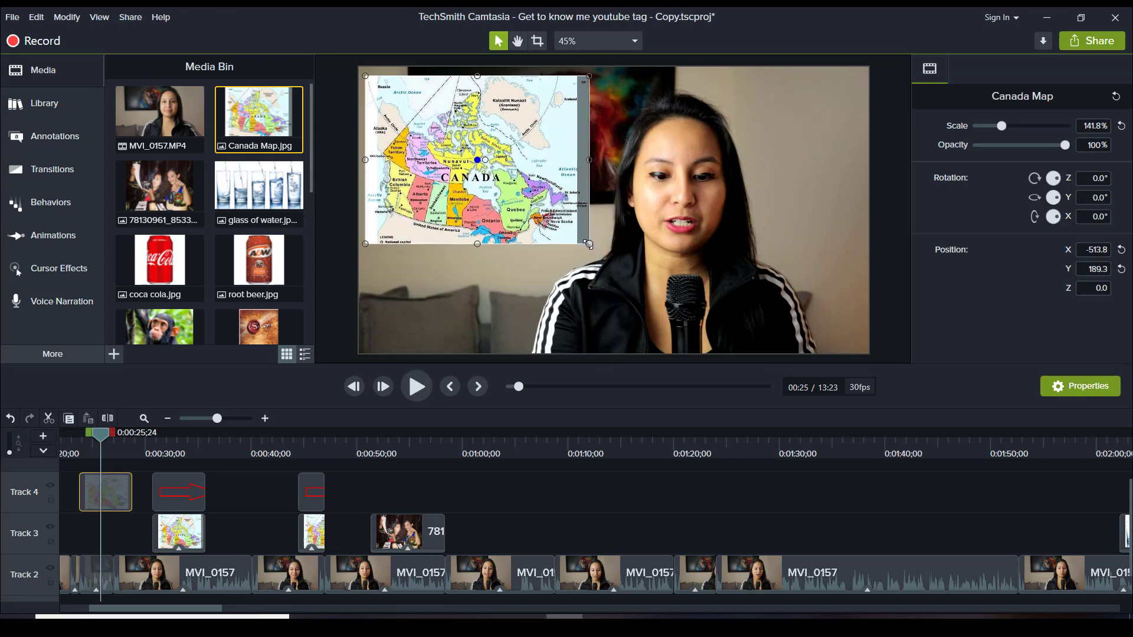
drag(527, 207, 533, 209)
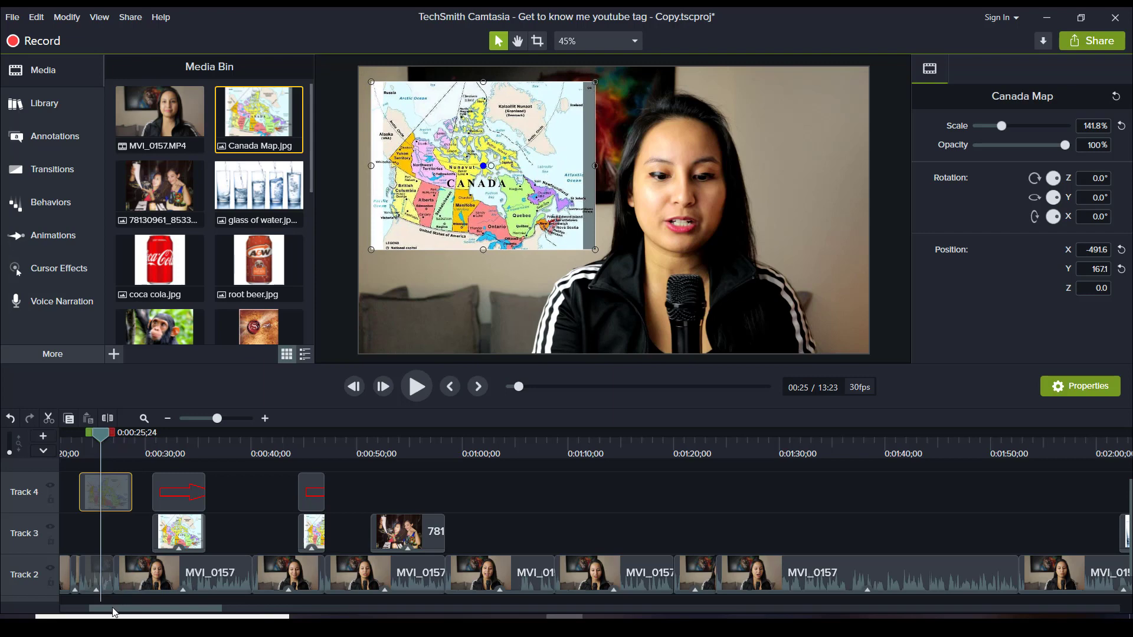
Try adjusting the end of the new Canada map clip on Track 4
drag(114, 608, 85, 610)
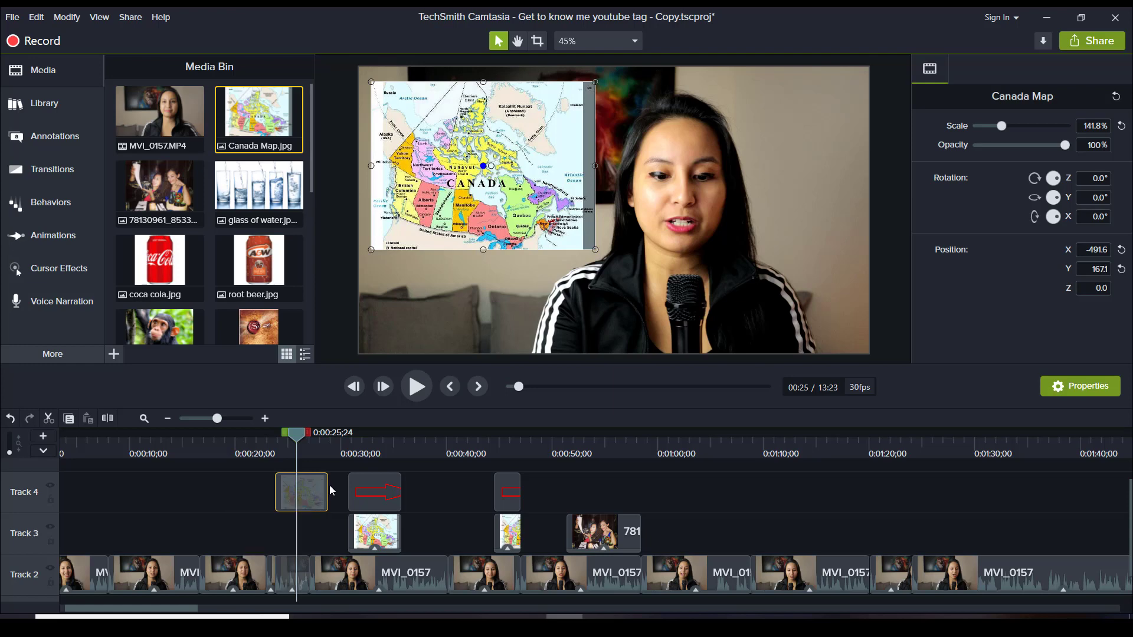
mouse_move(328, 491)
mouse_down()
mouse_move(290, 487)
mouse_move(328, 492)
mouse_up()
drag(326, 490, 328, 488)
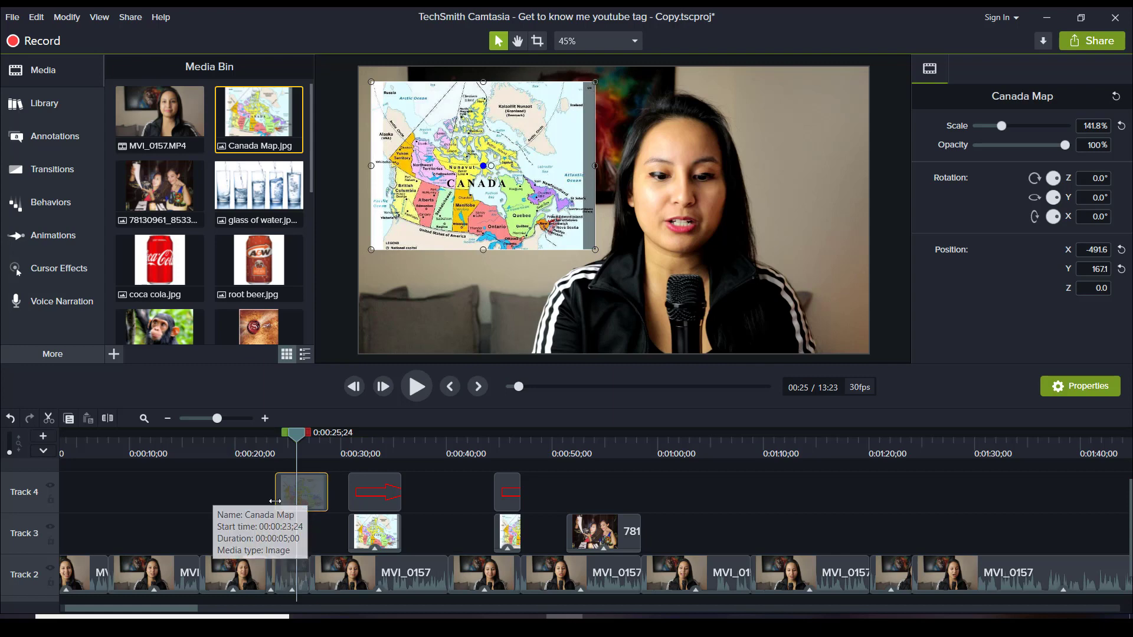
Set the duration of the new Canada map clip on Track 4 to 3.93 seconds
right_click(307, 487)
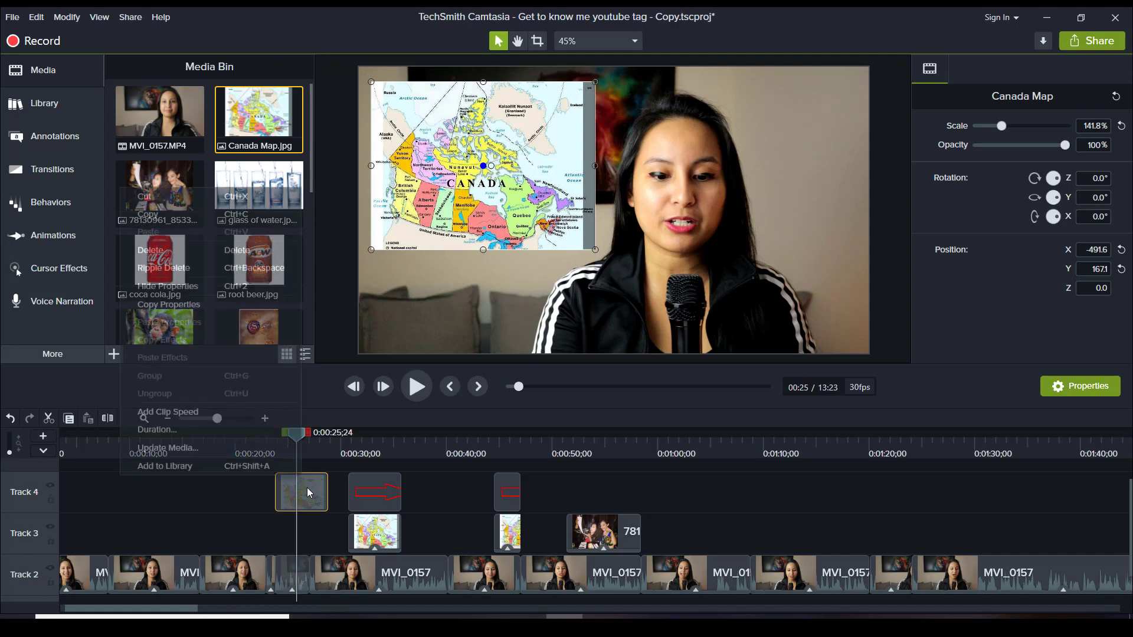
click(217, 431)
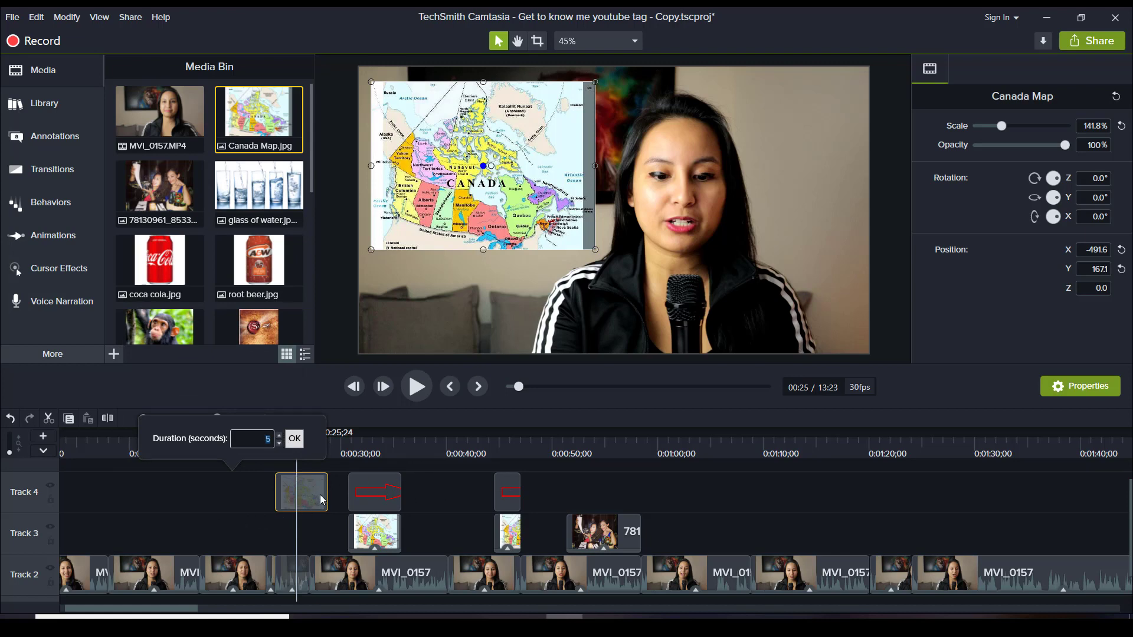
text(3.93)
click(293, 438)
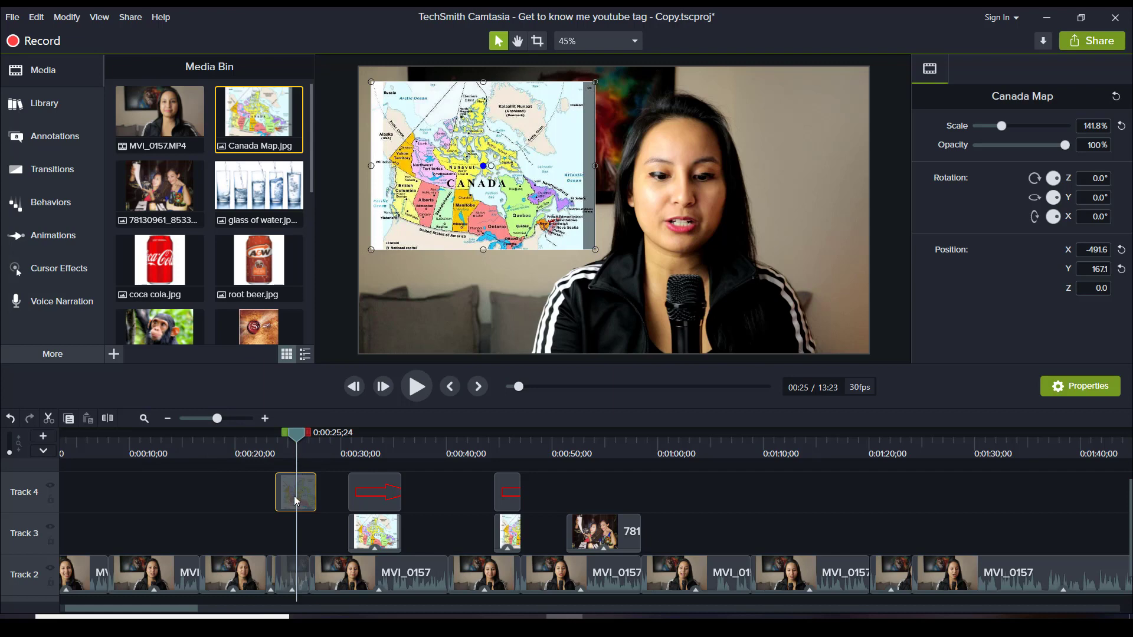
Move the Canada map clip to a new Track 5, starting at about 0:00:18;18, and set its duration to 9.93 seconds
mouse_move(297, 502)
mouse_down()
mouse_move(307, 472)
mouse_move(306, 493)
mouse_up()
right_click(281, 479)
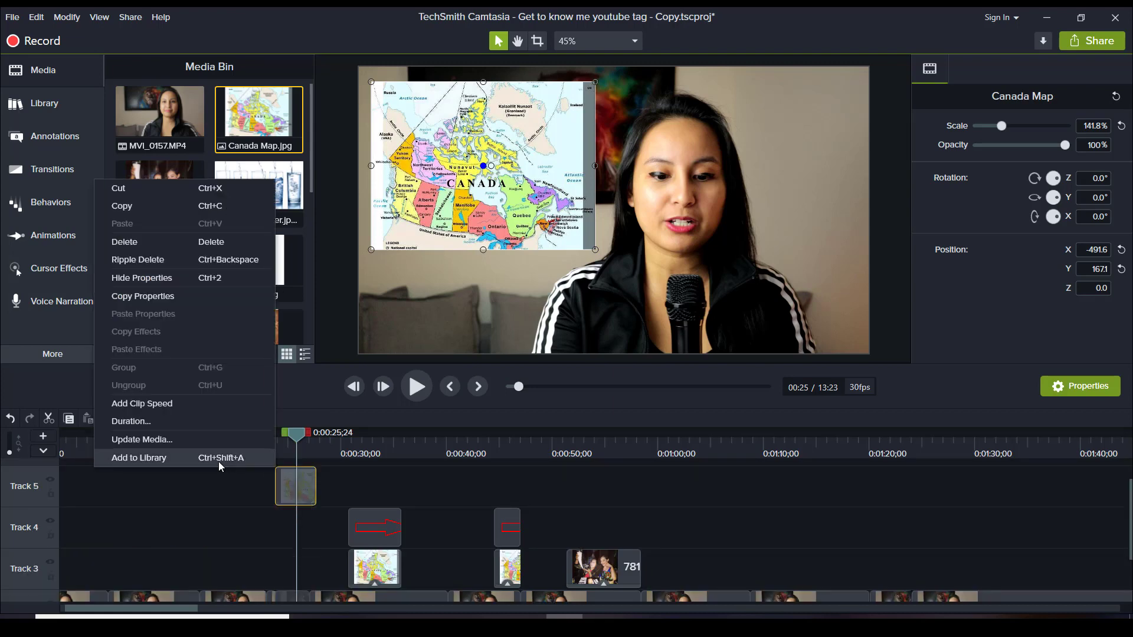
click(187, 422)
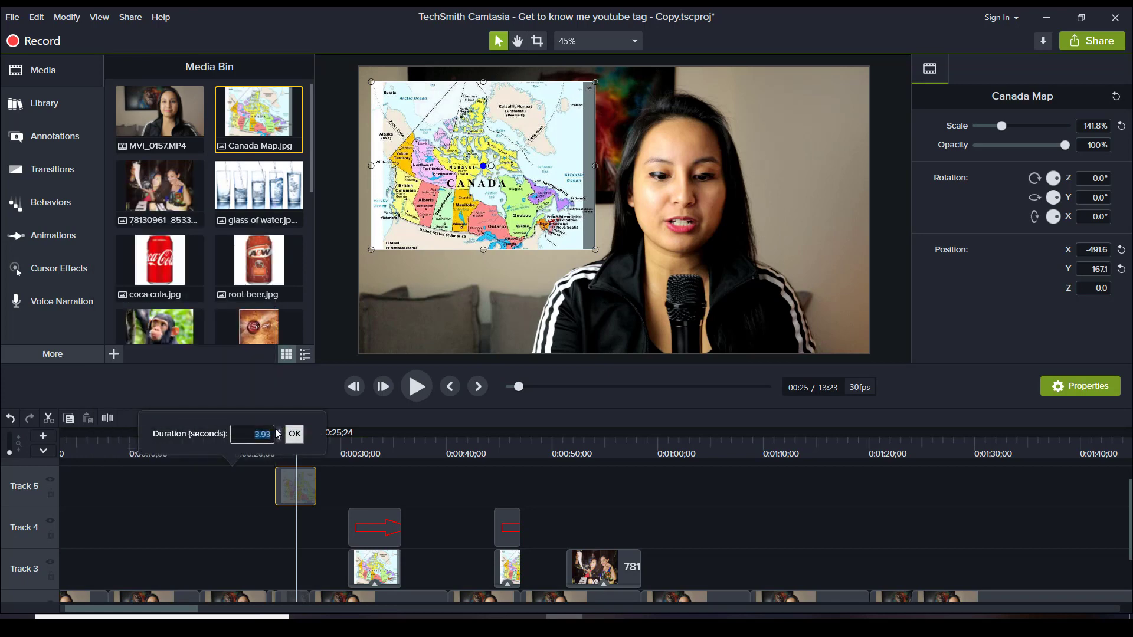
text(5.93)
click(279, 430)
click(278, 430)
click(294, 434)
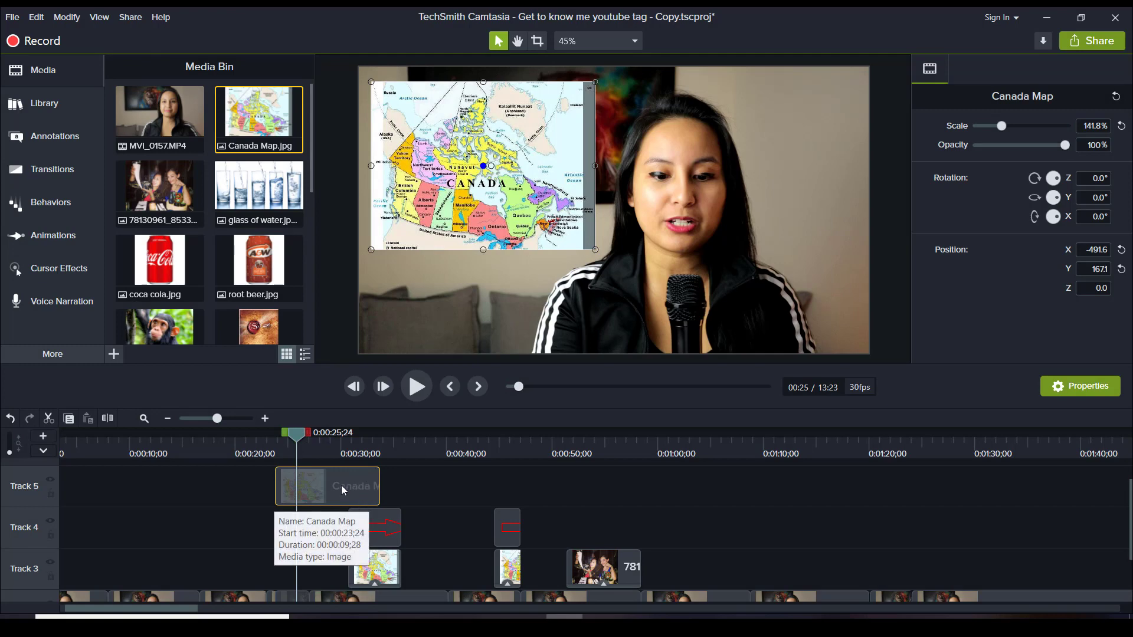
drag(342, 486, 280, 487)
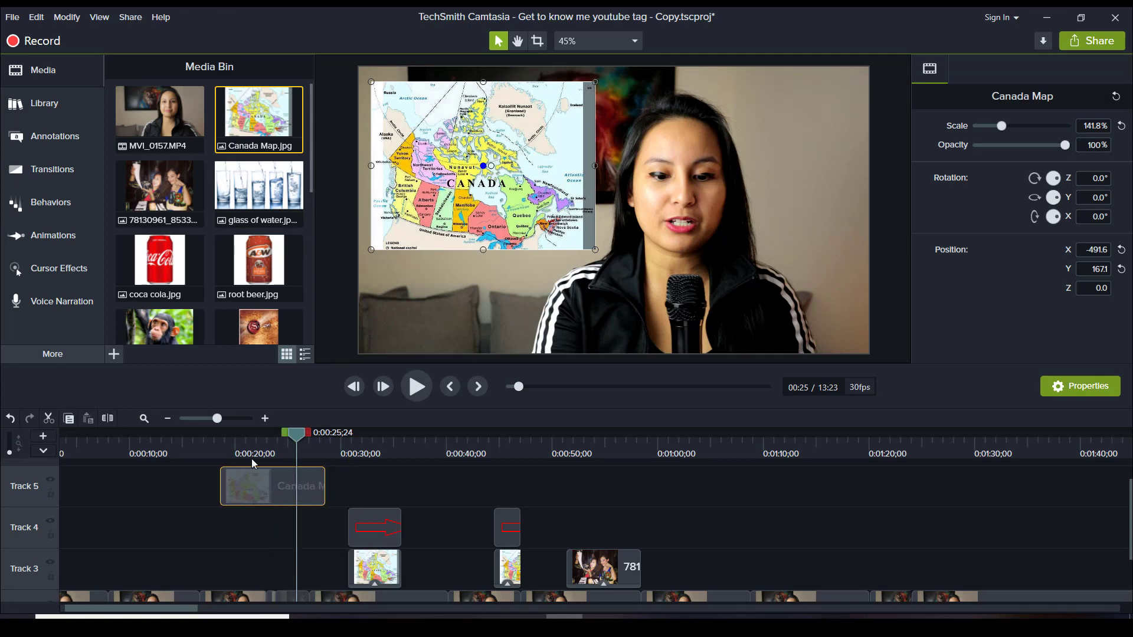
Play the existing map and red arrow overlay from about 0:00:30 to review how it animates
click(346, 459)
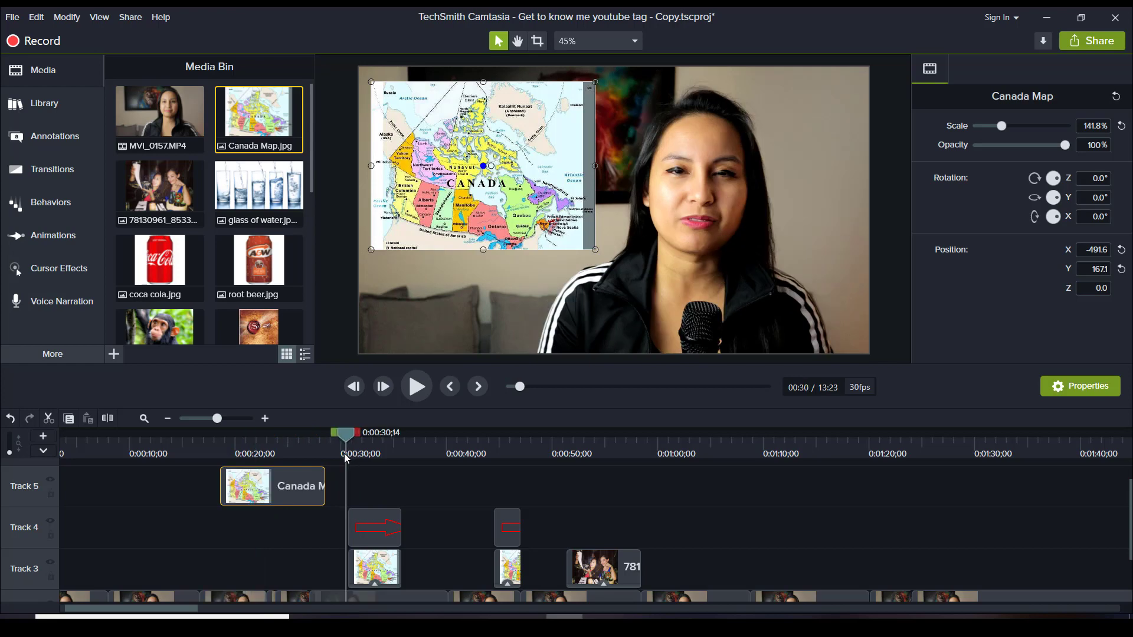
click(345, 454)
click(420, 391)
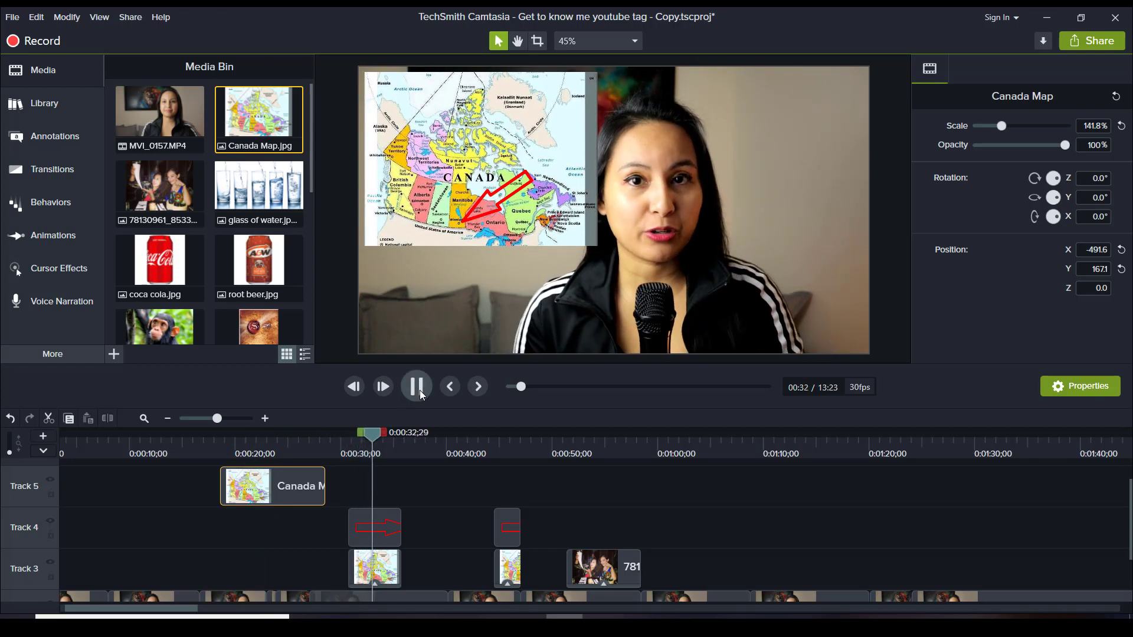
click(419, 390)
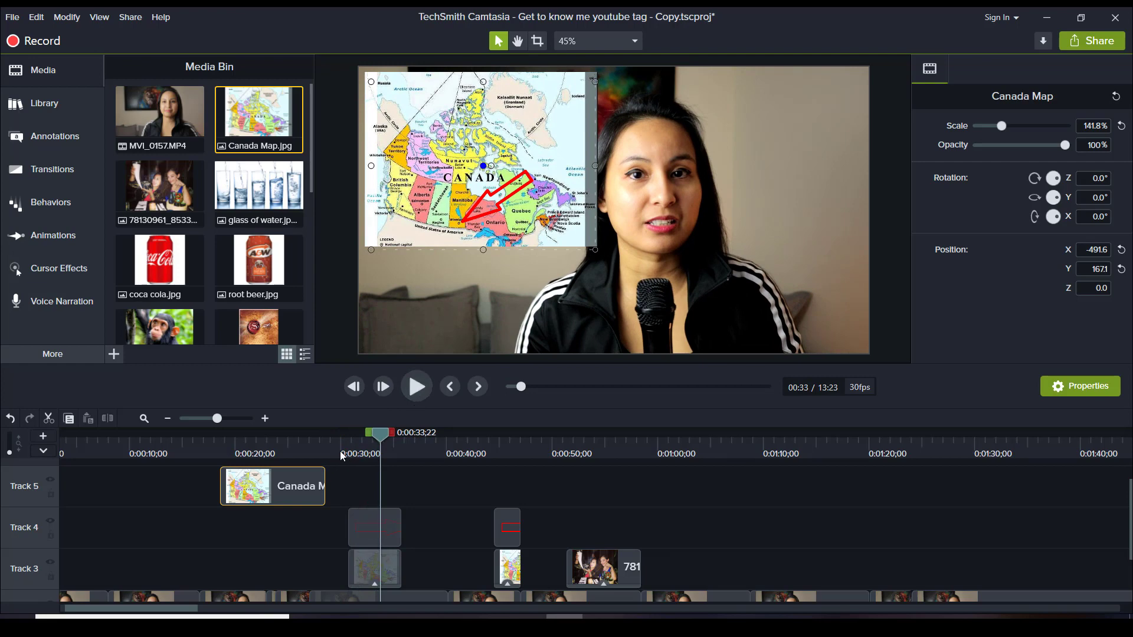
drag(340, 450, 349, 447)
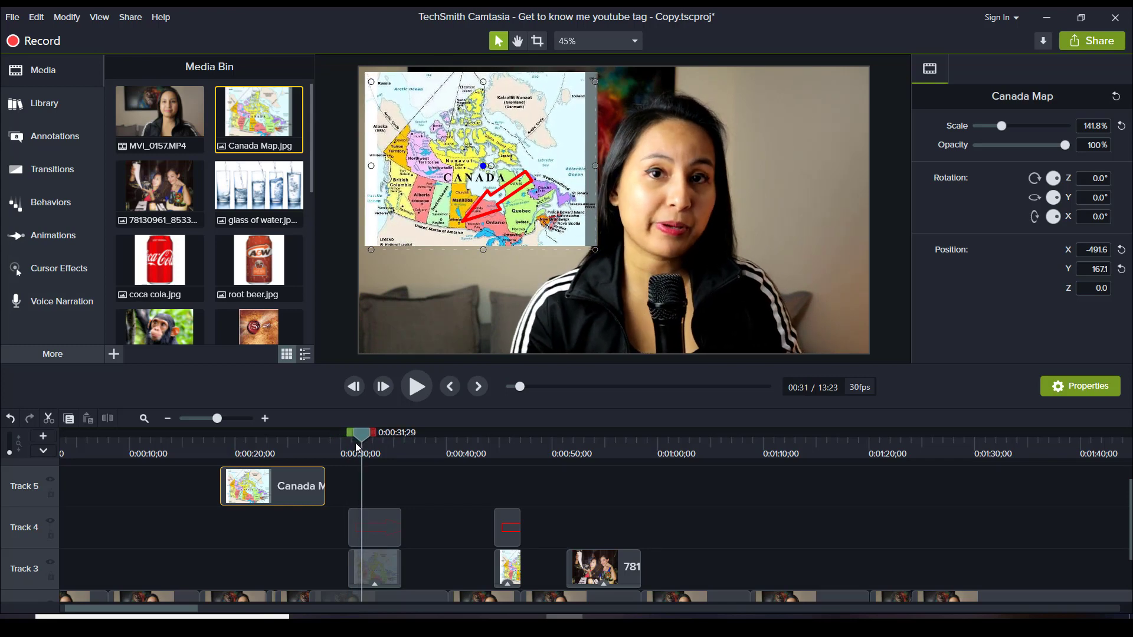
Apply the Pop Up behavior to the Canada map clip on Track 5
click(267, 447)
click(264, 449)
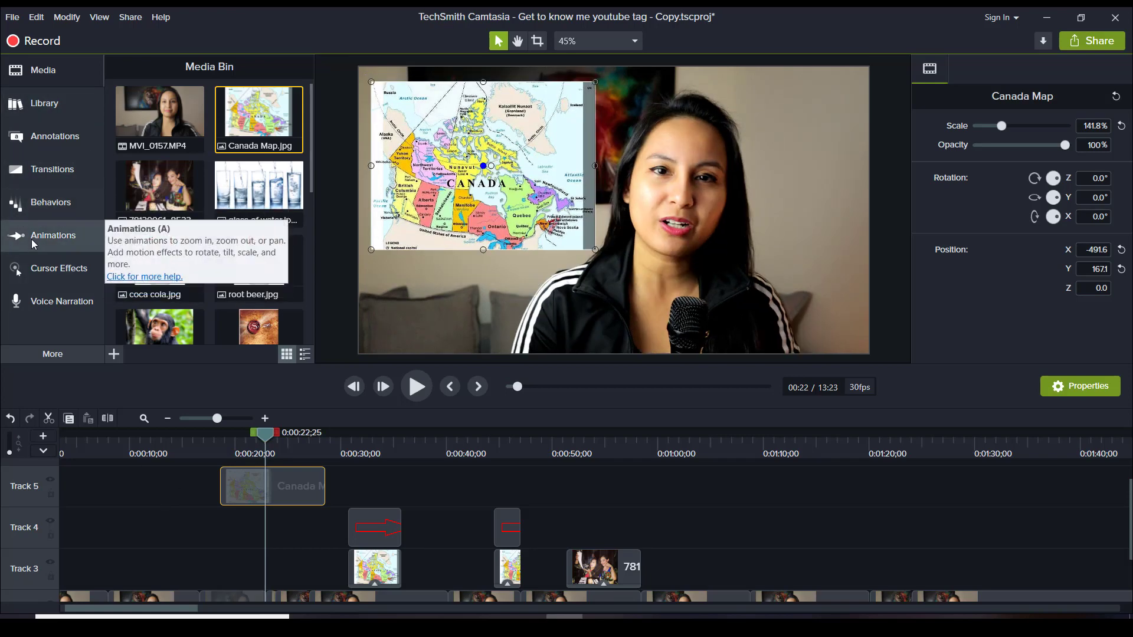
click(55, 210)
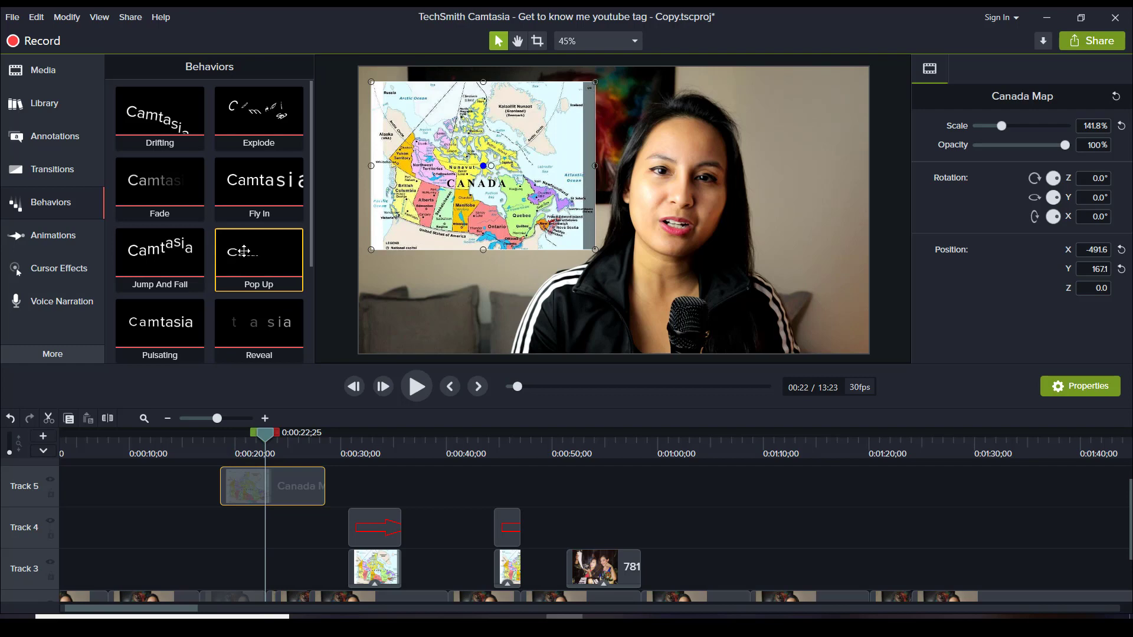
drag(240, 257, 249, 482)
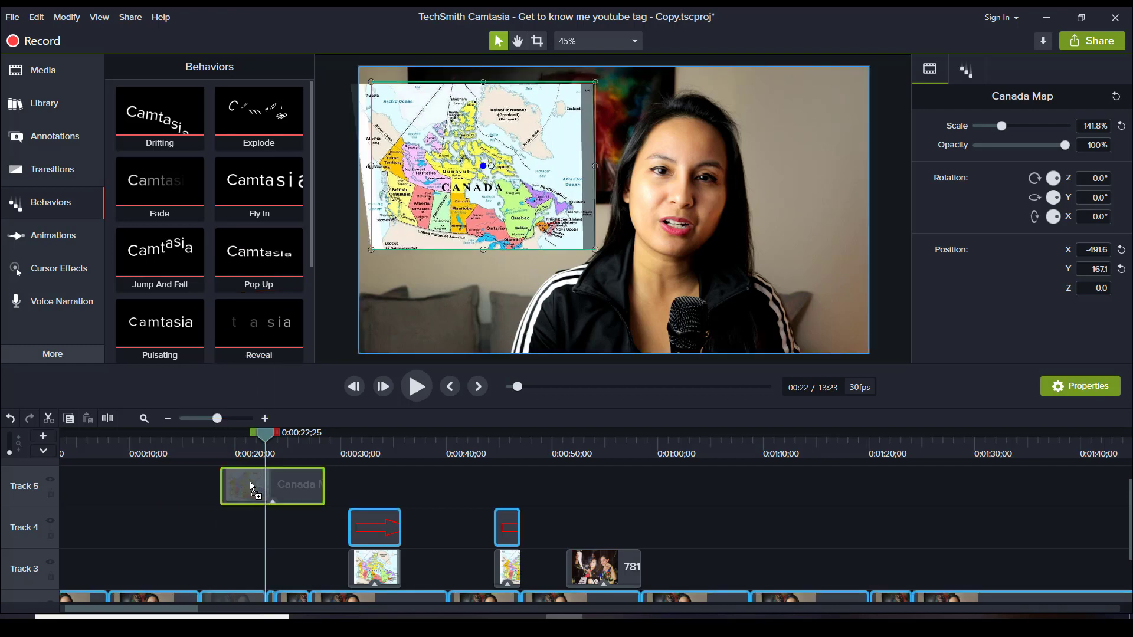
Play the Canada map's Pop Up behavior from about 0:00:18, just before the clip starts
drag(229, 444, 217, 446)
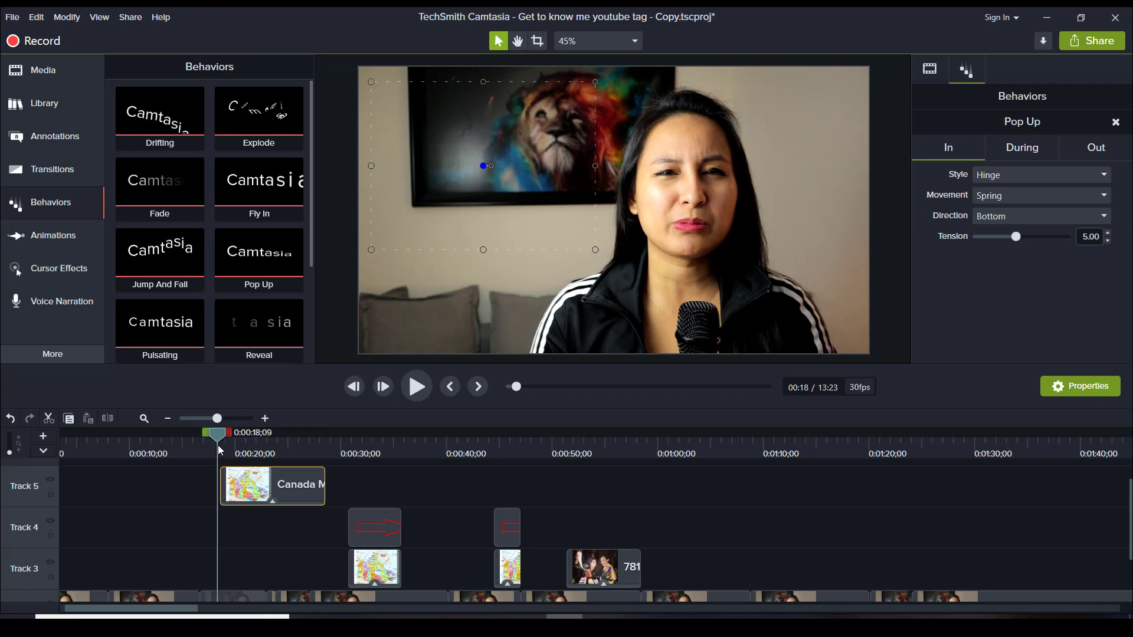
click(416, 387)
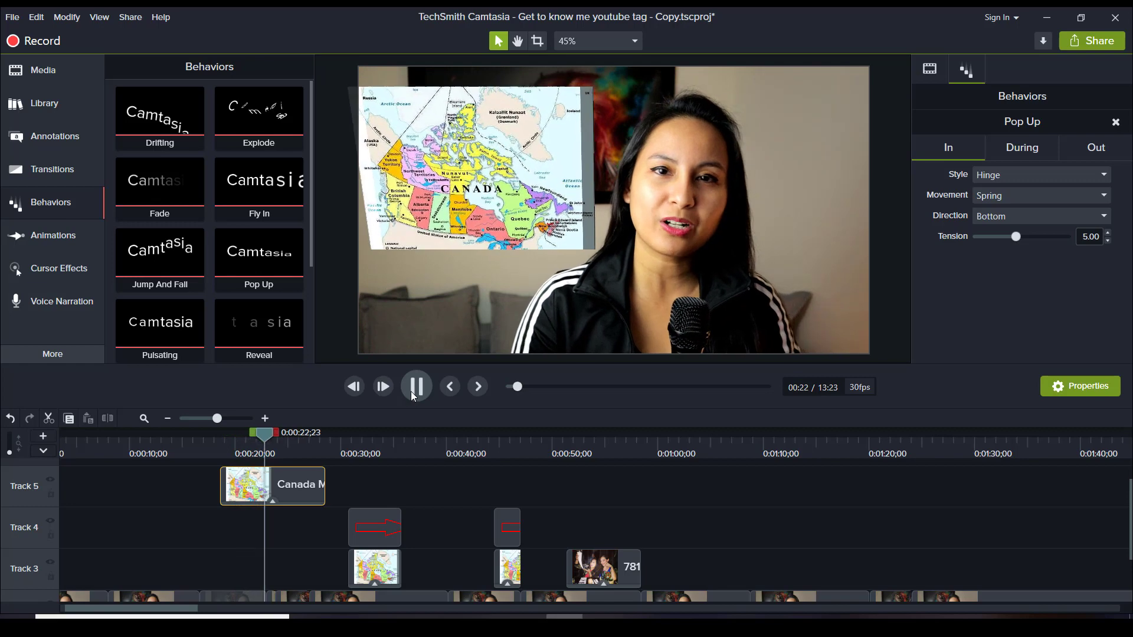
click(415, 388)
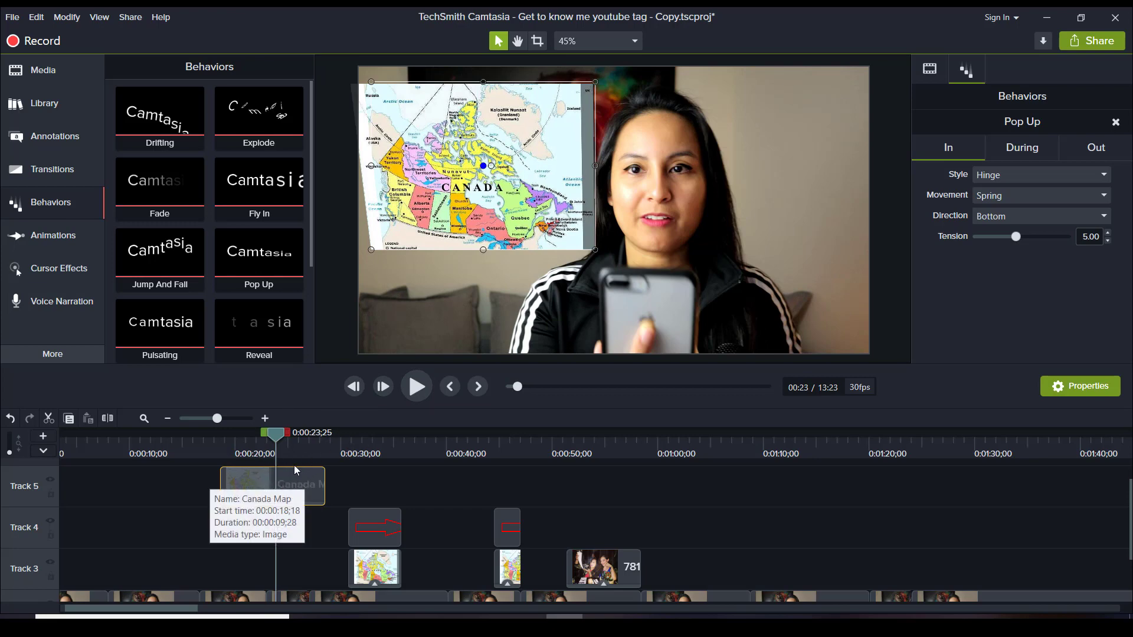
Set the style of the map's Pop Up behavior to None for the During phase
drag(301, 450, 293, 450)
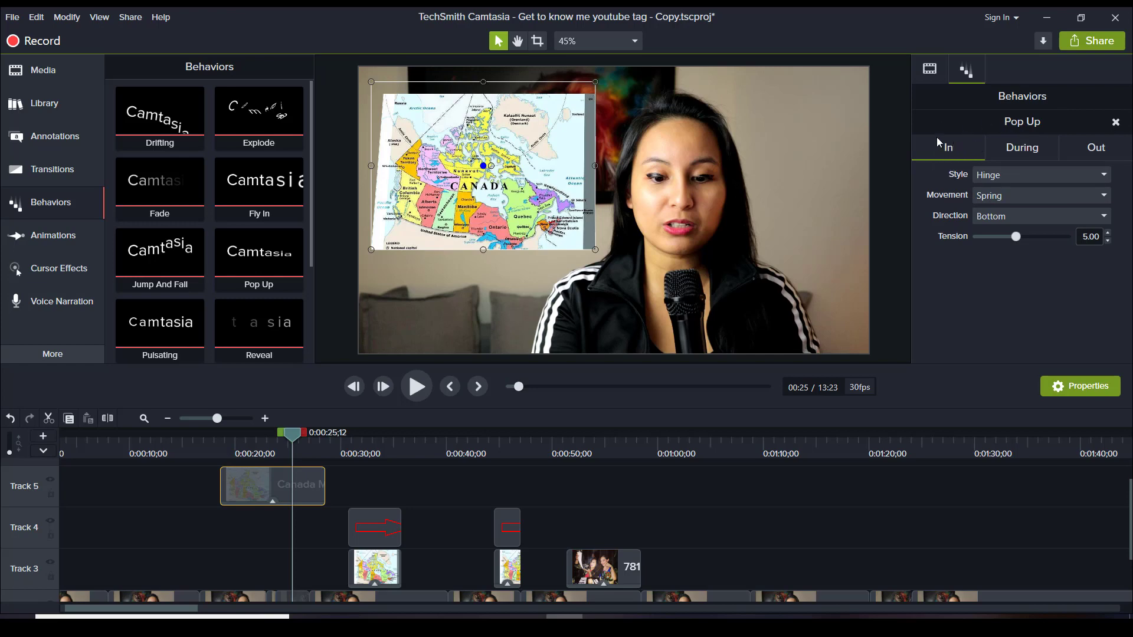
click(1026, 151)
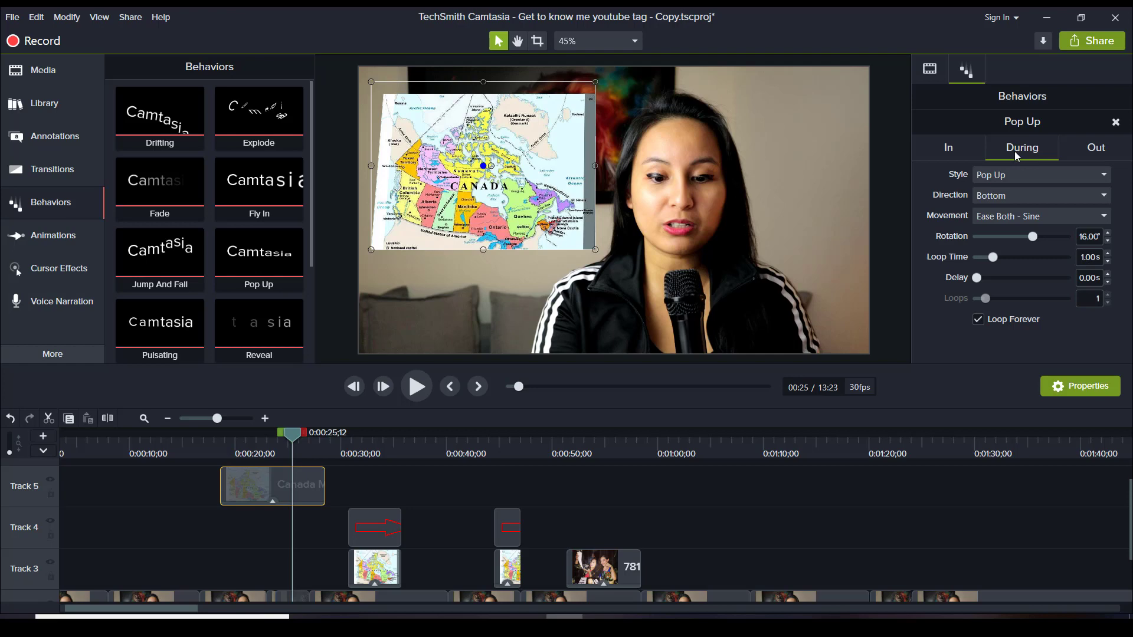
click(1032, 176)
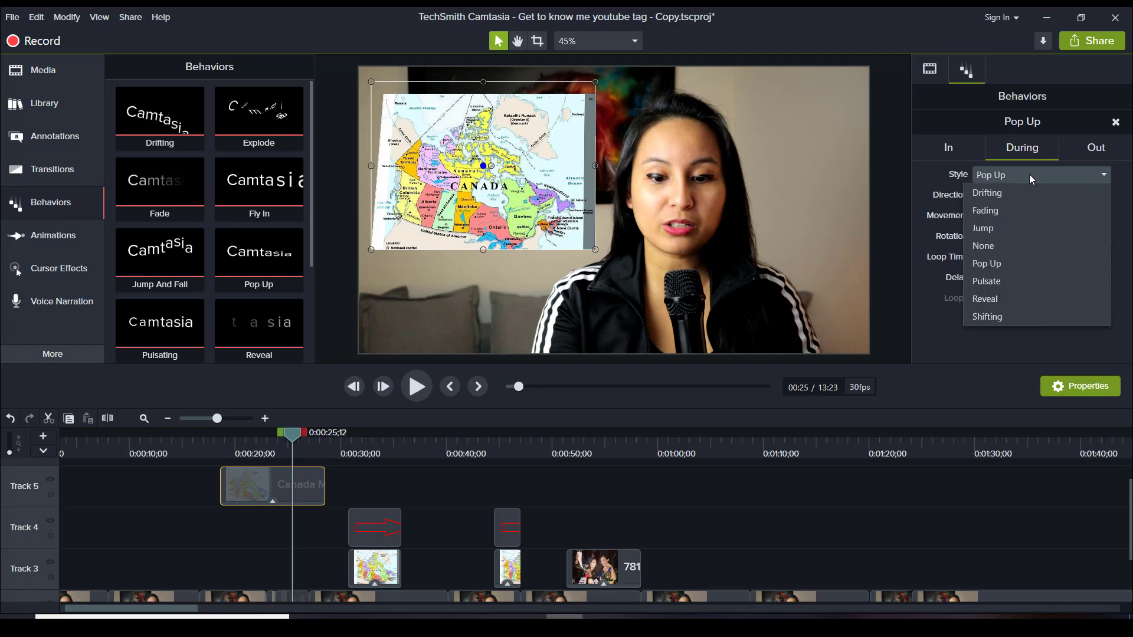
click(983, 245)
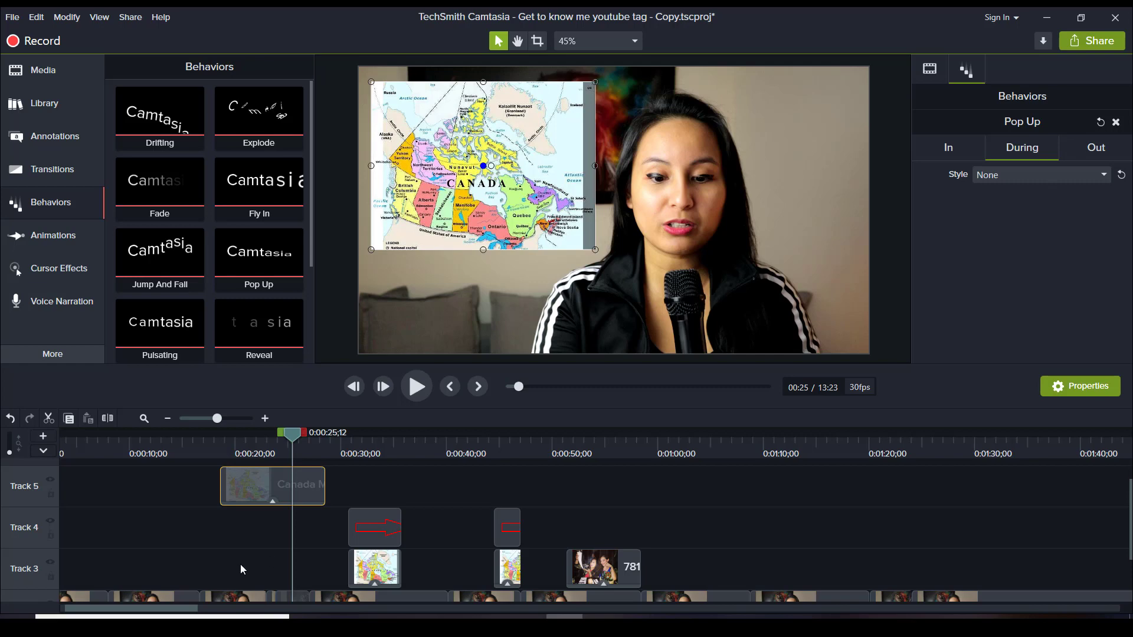
Preview the Canada map's entrance from about 0:00:18 and its exit around 0:00:28 to check the revised behavior
drag(225, 440, 217, 444)
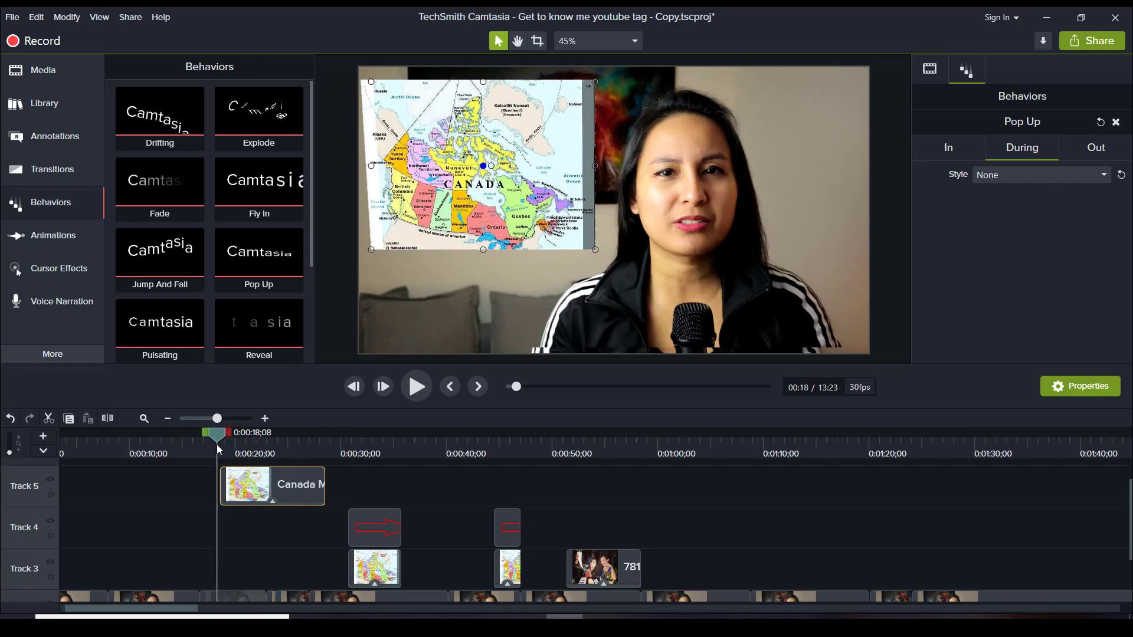
click(420, 389)
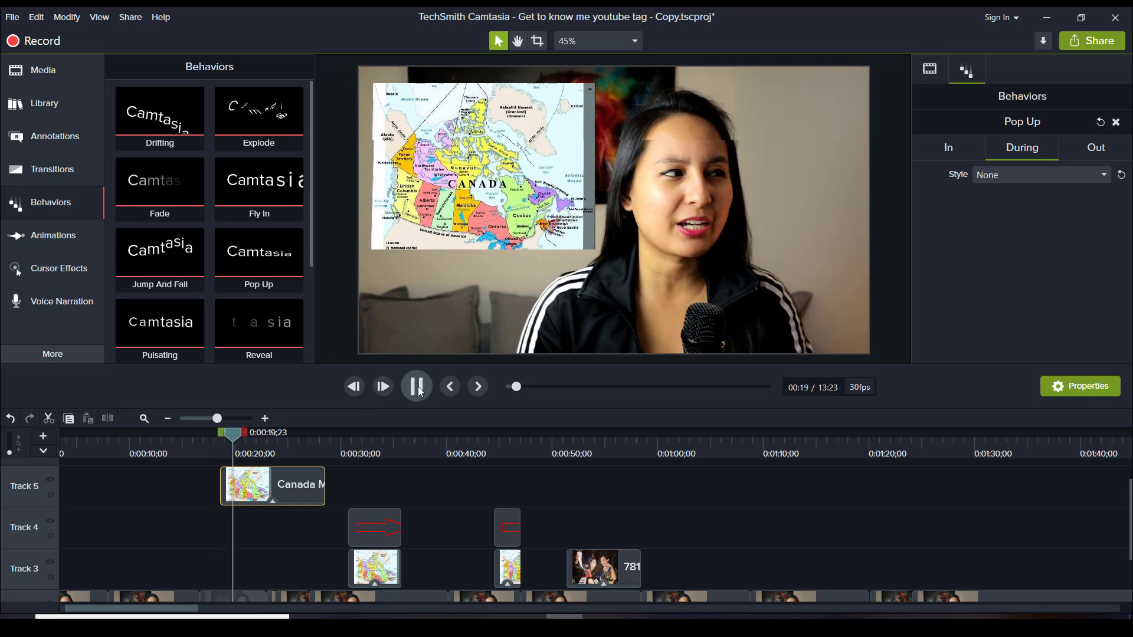
click(315, 447)
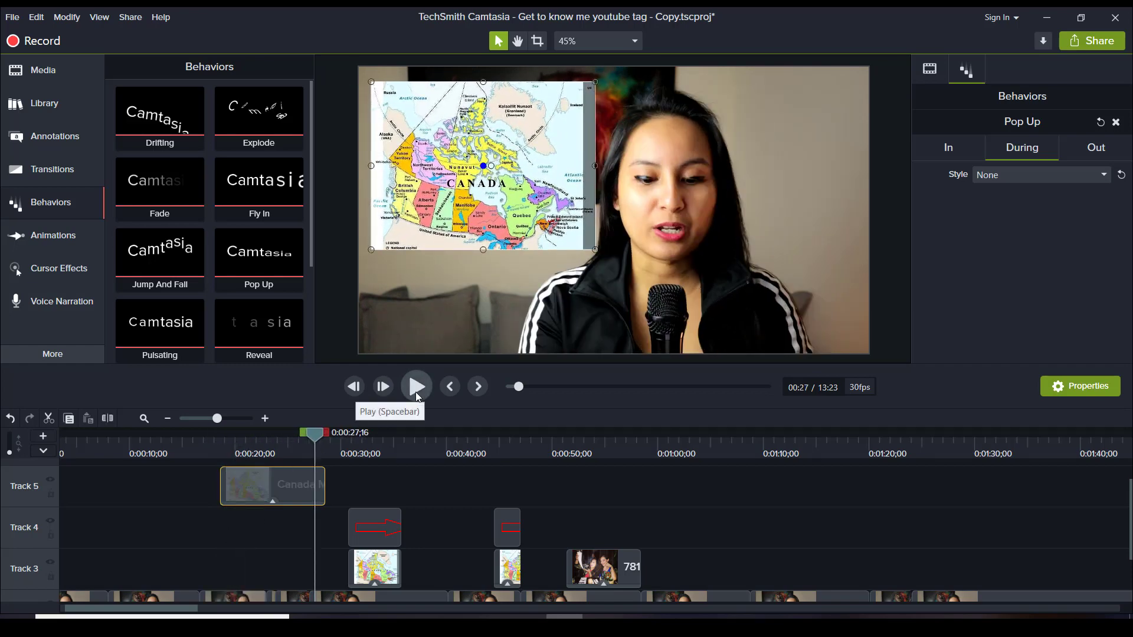
click(416, 387)
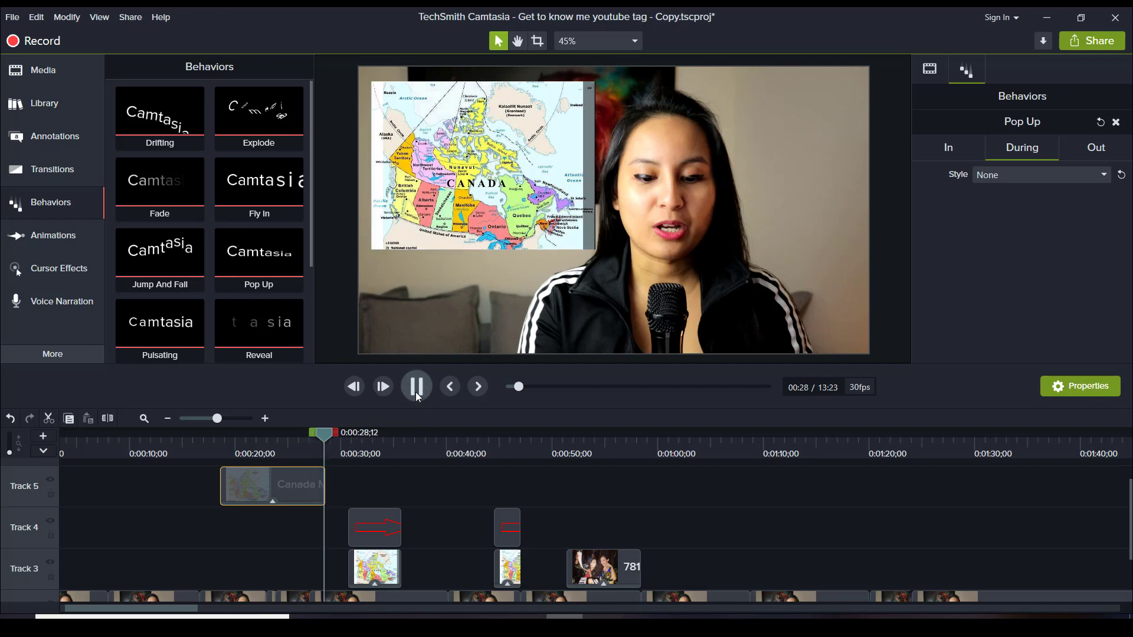
click(415, 392)
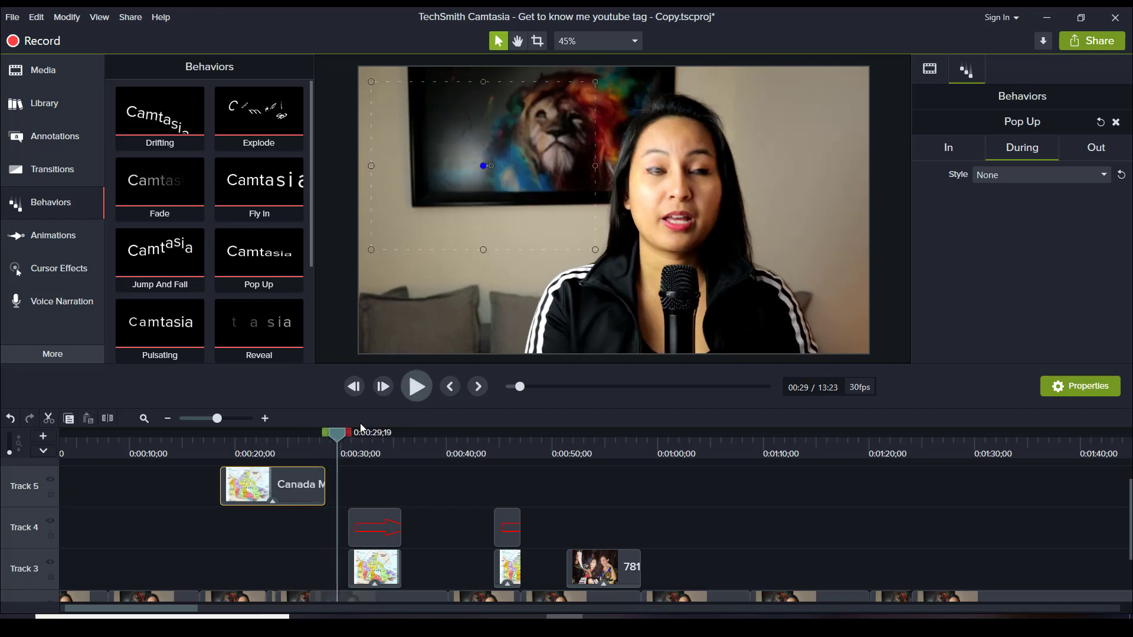
click(286, 440)
drag(285, 441, 322, 443)
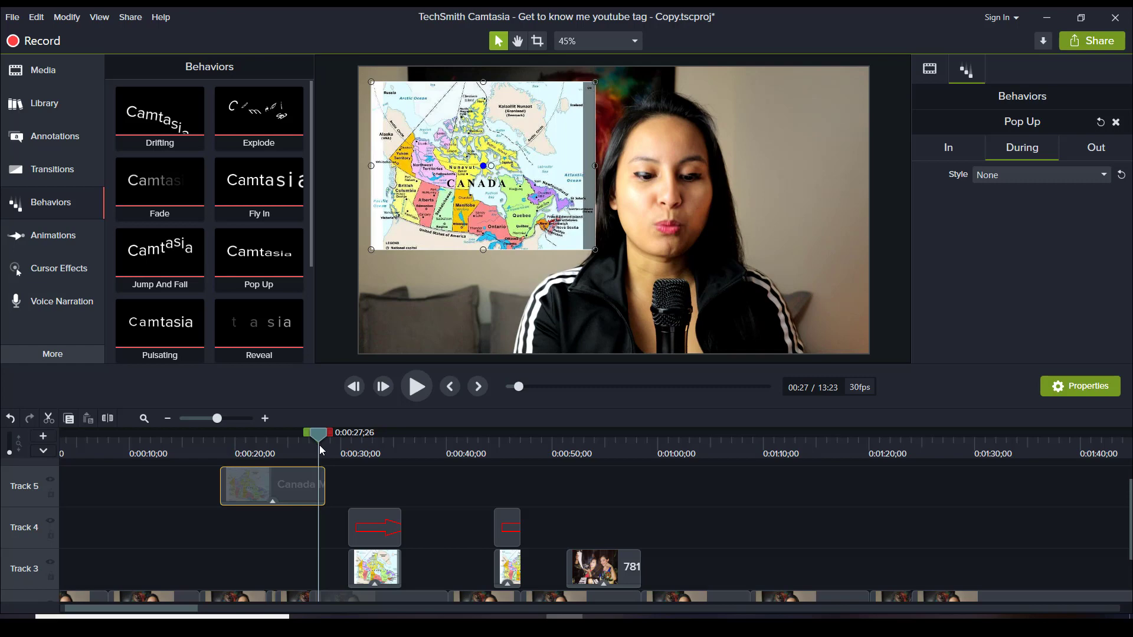
drag(320, 445, 326, 445)
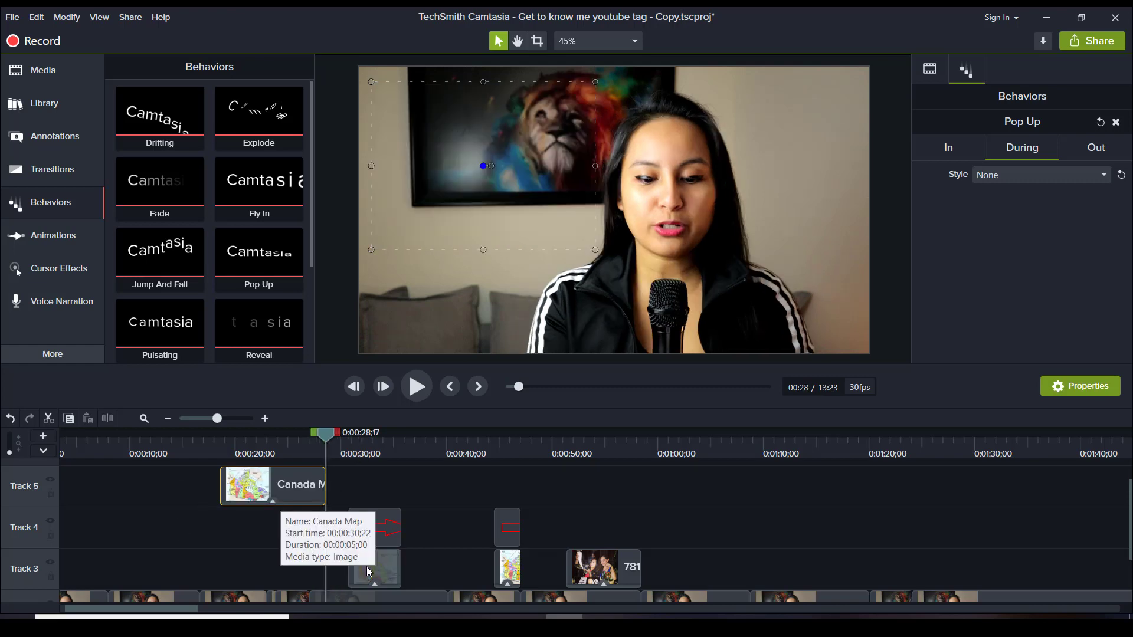
Add the Sketch Motion block arrow on a new Track 6 above the Track 5 map, and select it with the playhead at 0:00:23;18
click(168, 418)
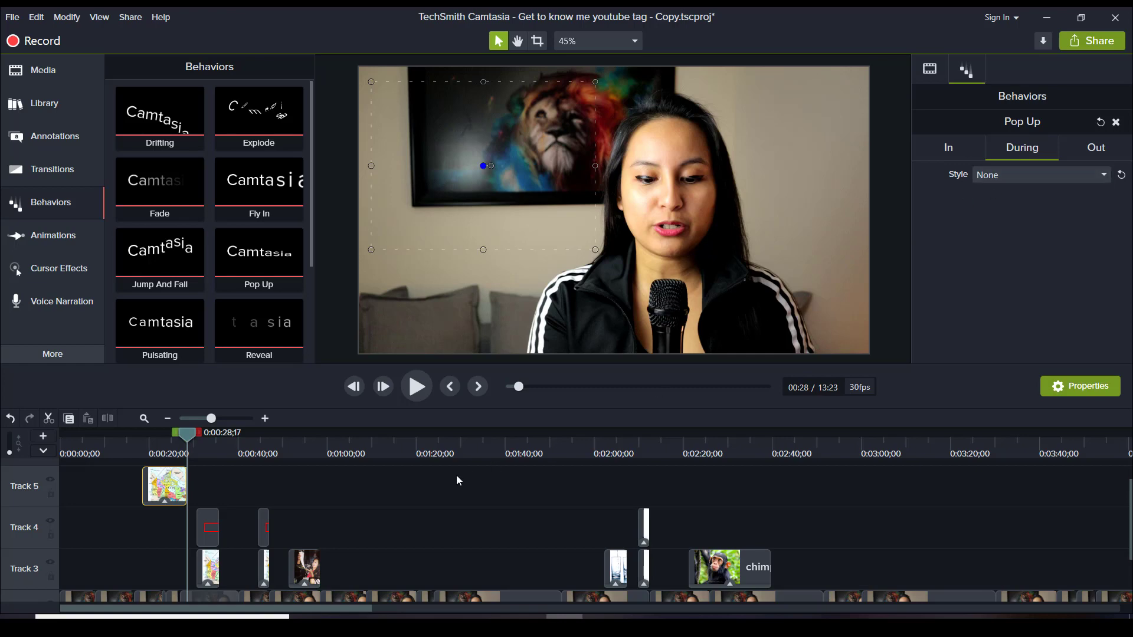
click(206, 450)
click(210, 449)
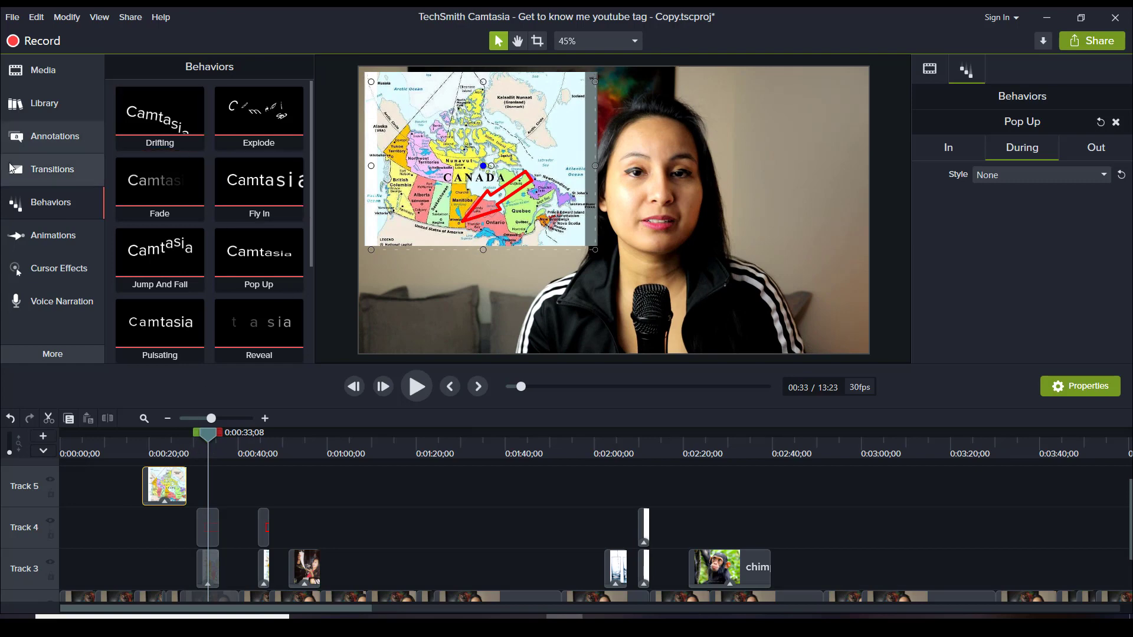
click(28, 142)
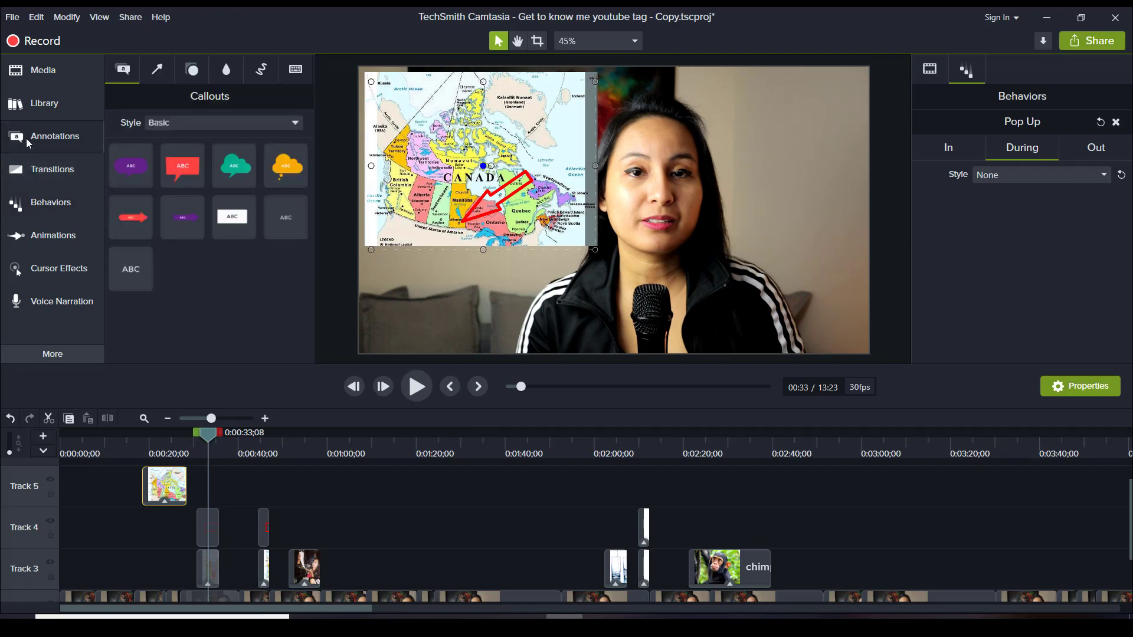
click(266, 70)
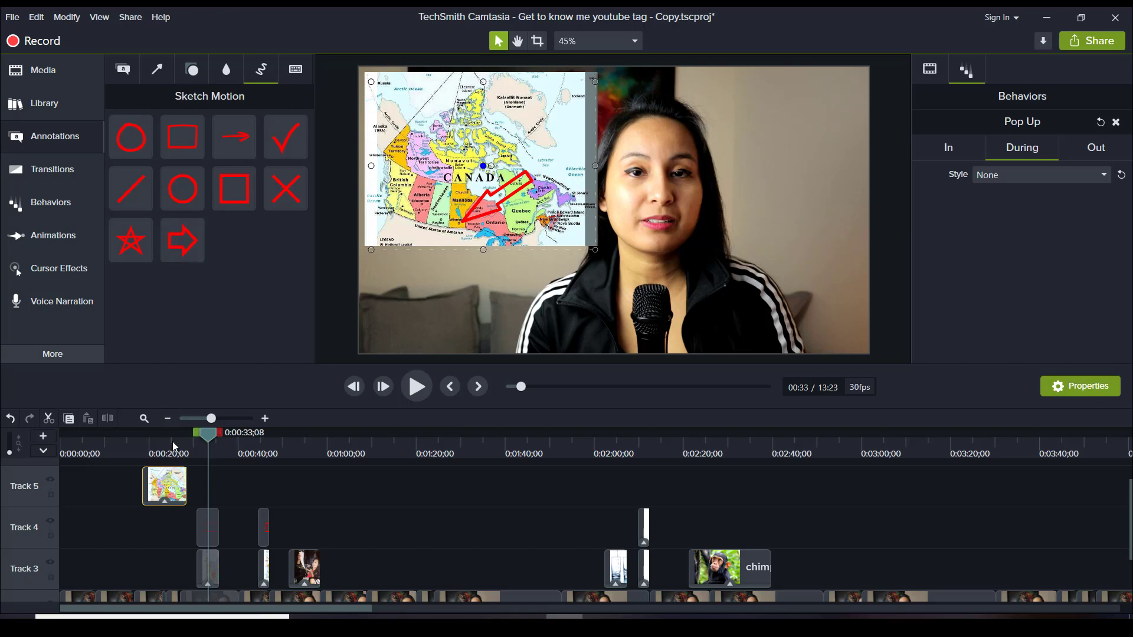
drag(183, 237, 152, 466)
click(150, 466)
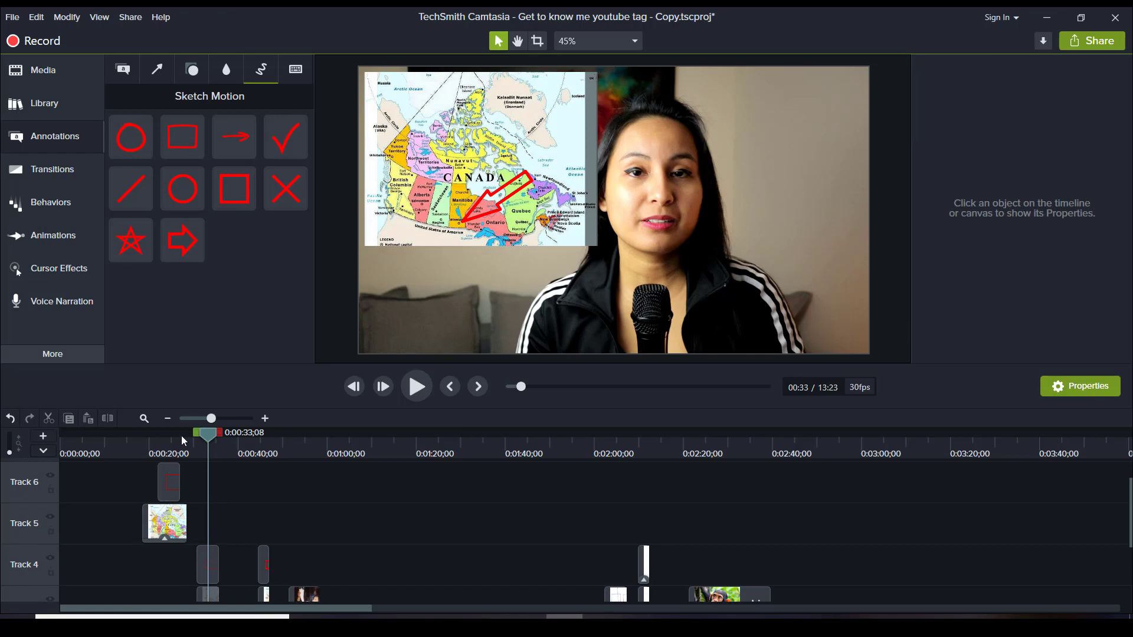
click(165, 442)
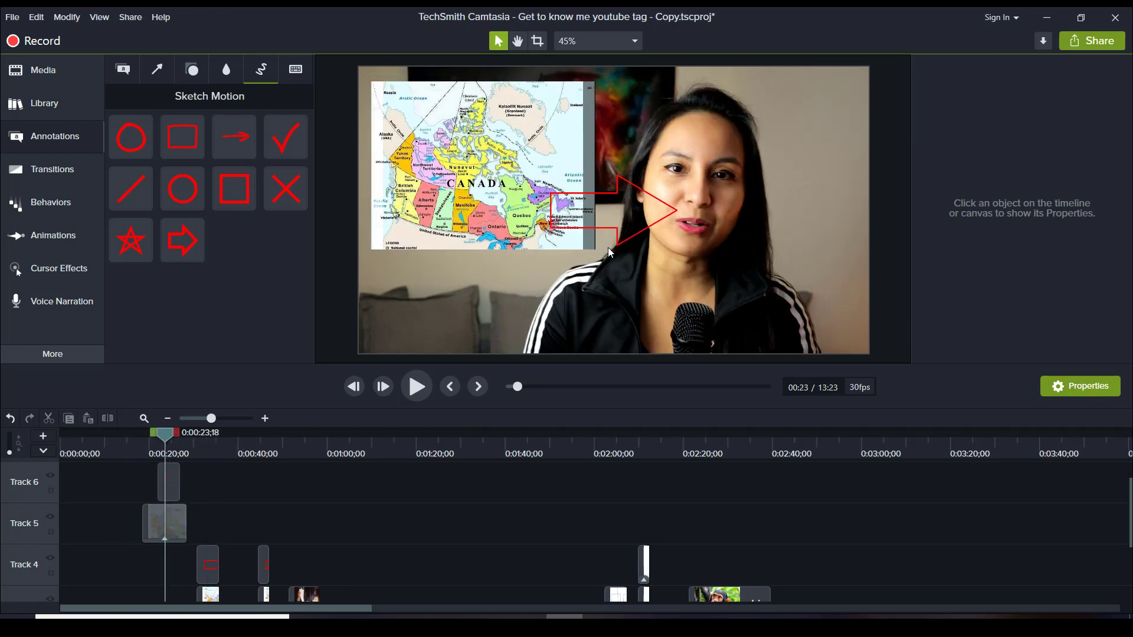
click(168, 485)
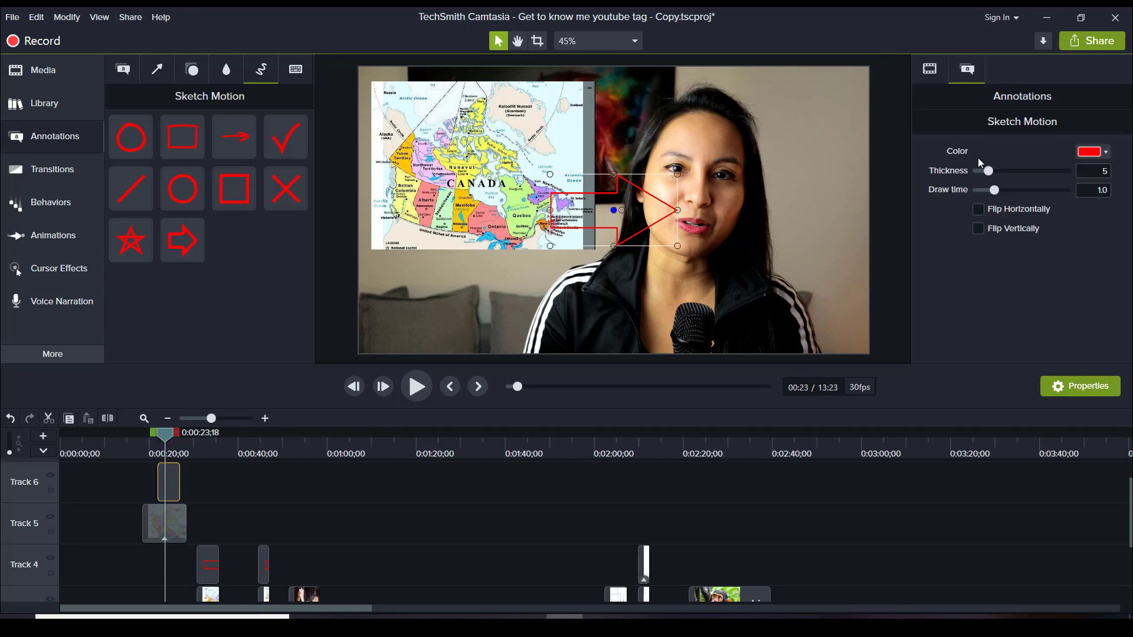
Set the sketch arrow's thickness to 12, shrink it, and place it below the Canada map over the cushions
drag(990, 172, 1034, 174)
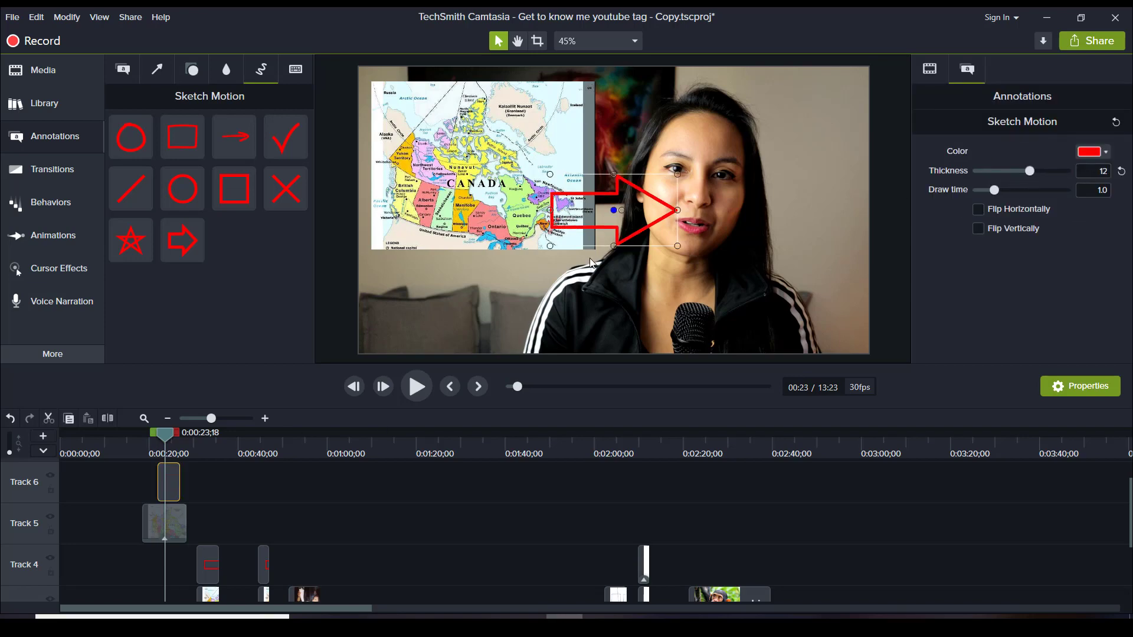
mouse_move(677, 175)
mouse_down()
mouse_move(649, 219)
mouse_move(436, 318)
mouse_up()
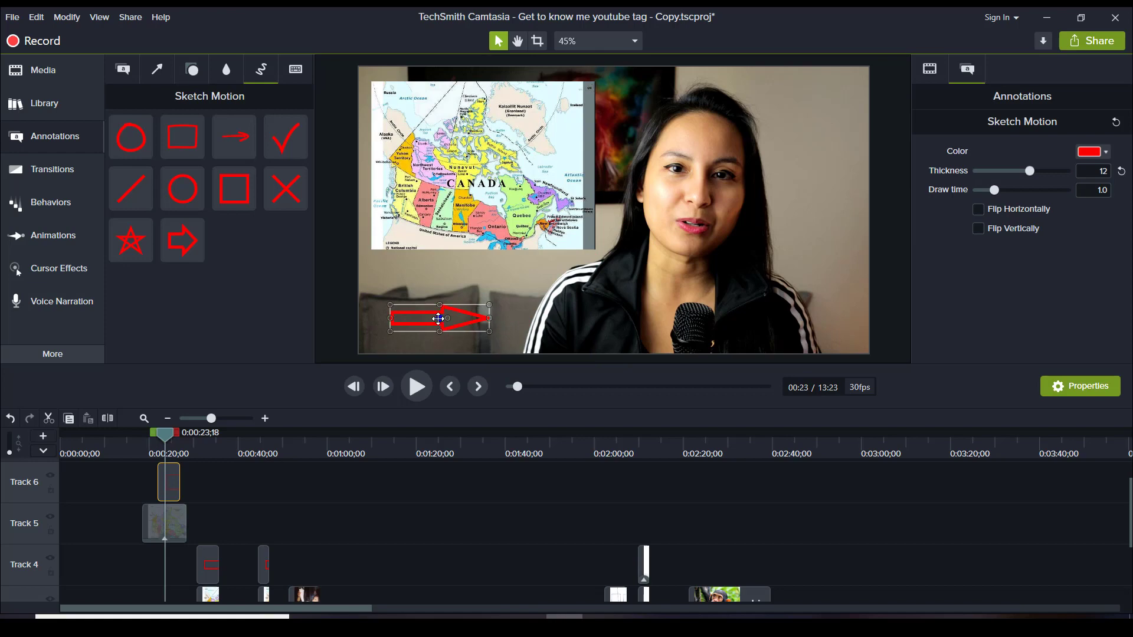
Play the sketch arrow's drawing animation from about 0:00:21, and check the existing arrow overlay on the Canada map at about 0:00:45
drag(152, 445, 154, 444)
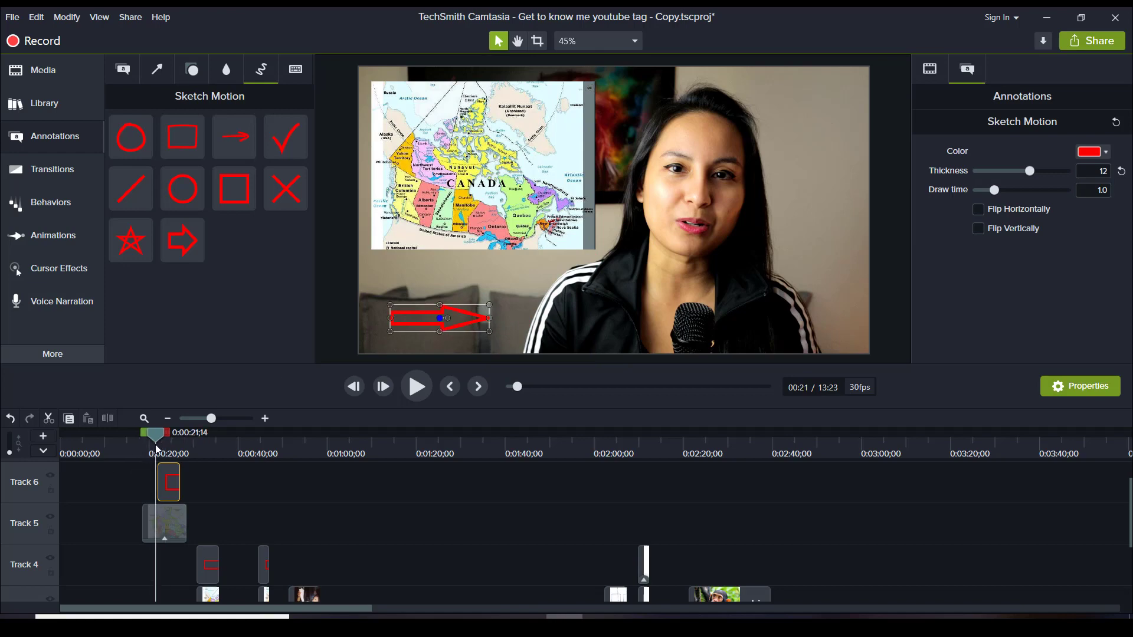
click(413, 384)
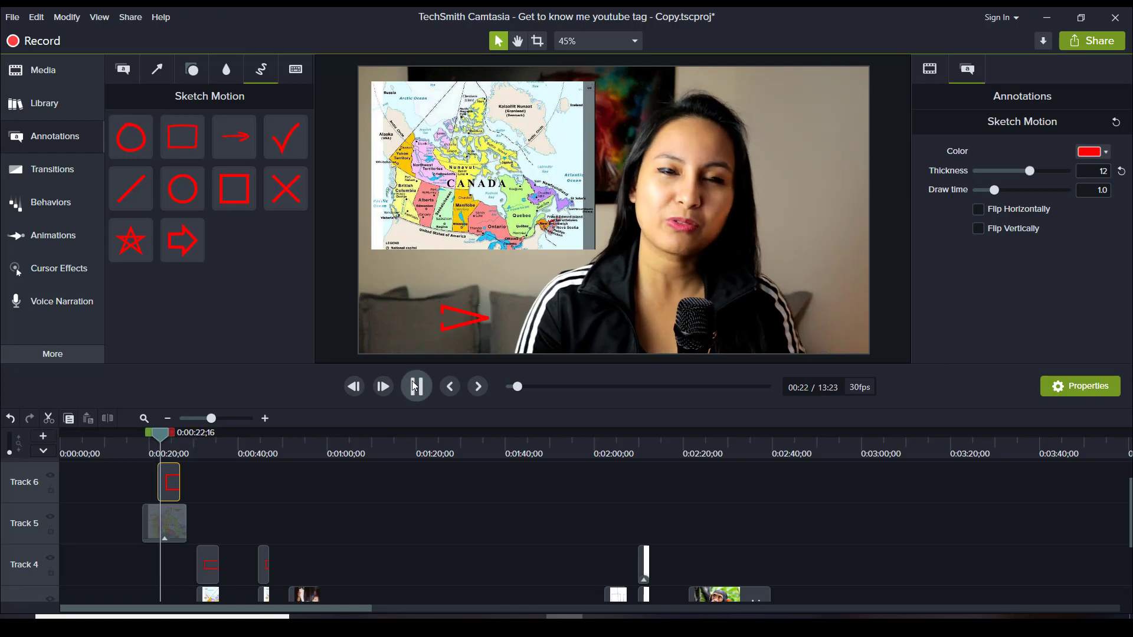
click(414, 385)
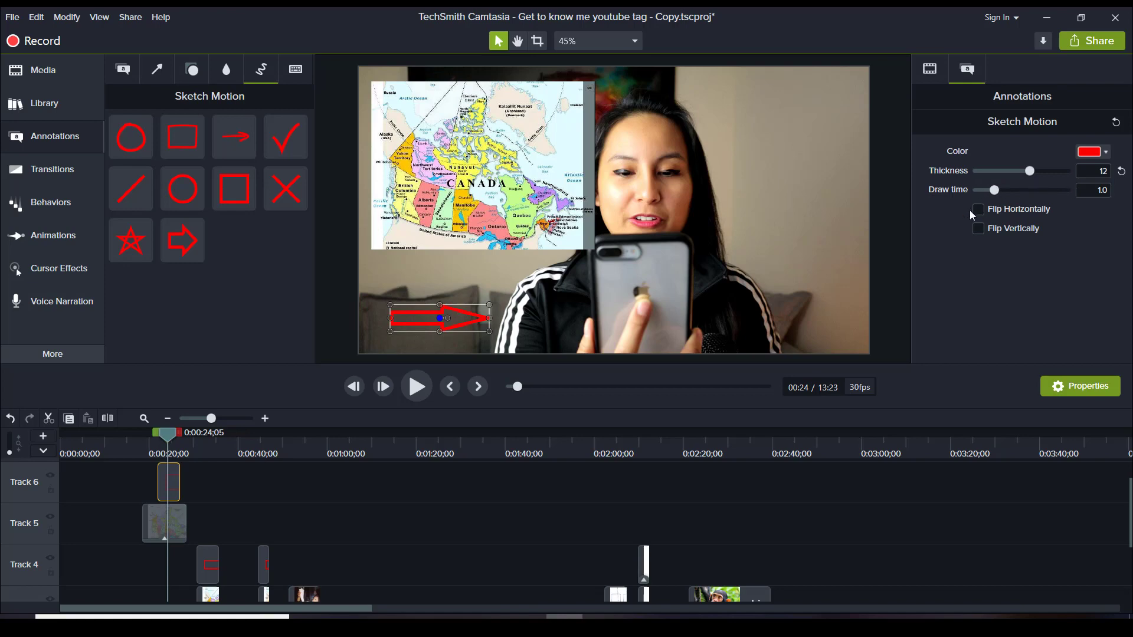
click(206, 453)
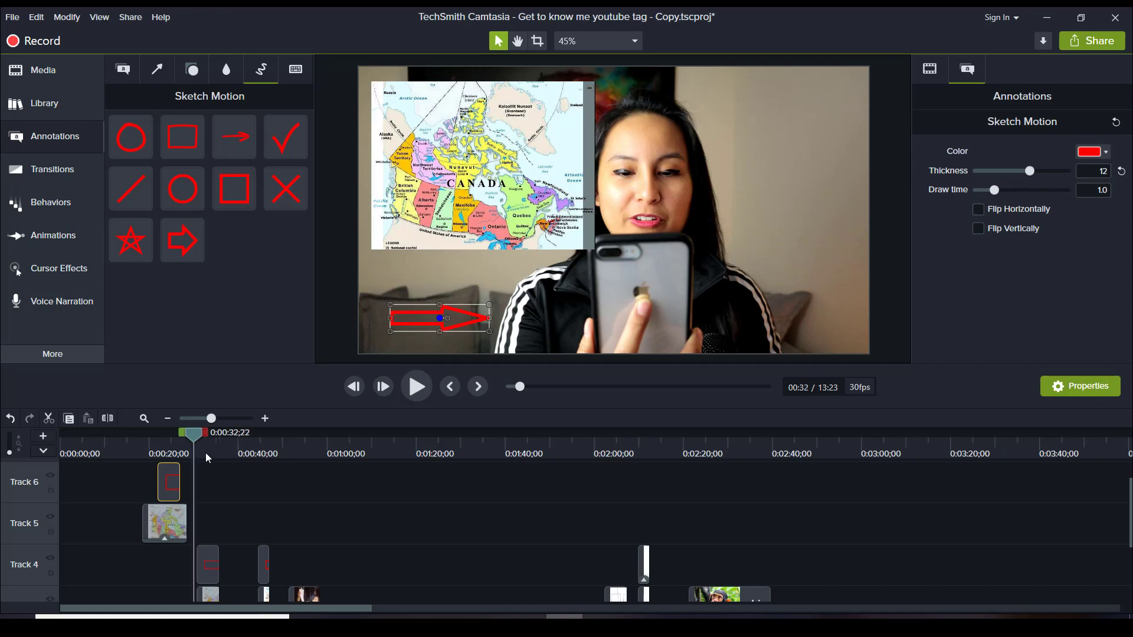
click(262, 453)
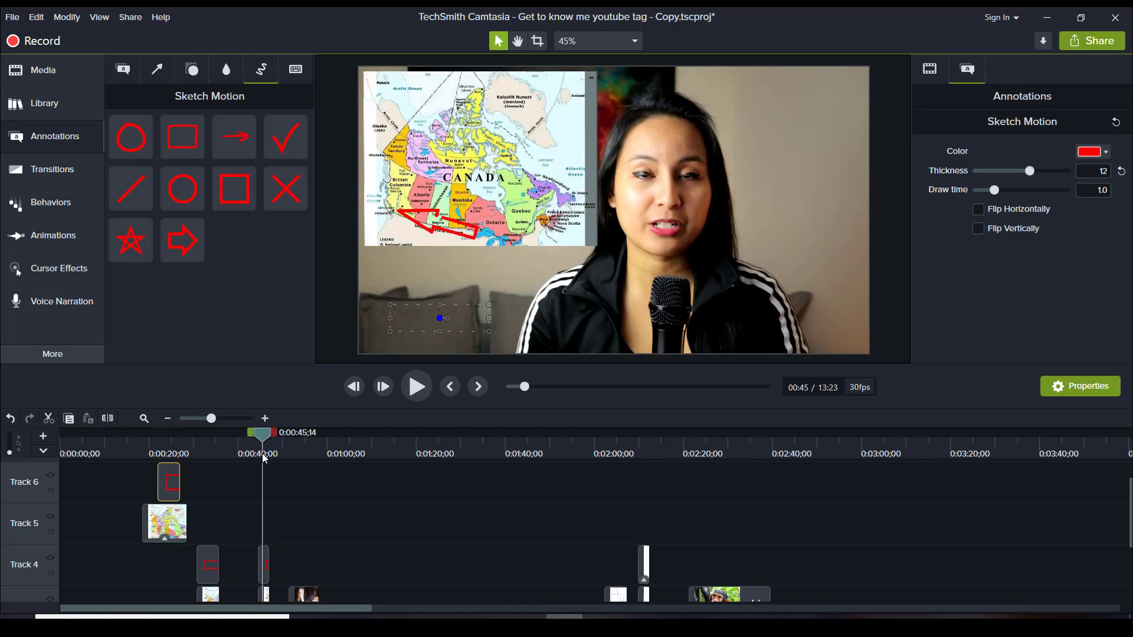
Delete the sketch arrow clip on Track 6 and the Canada map clip on Track 5
drag(195, 476, 140, 519)
key(Delete)
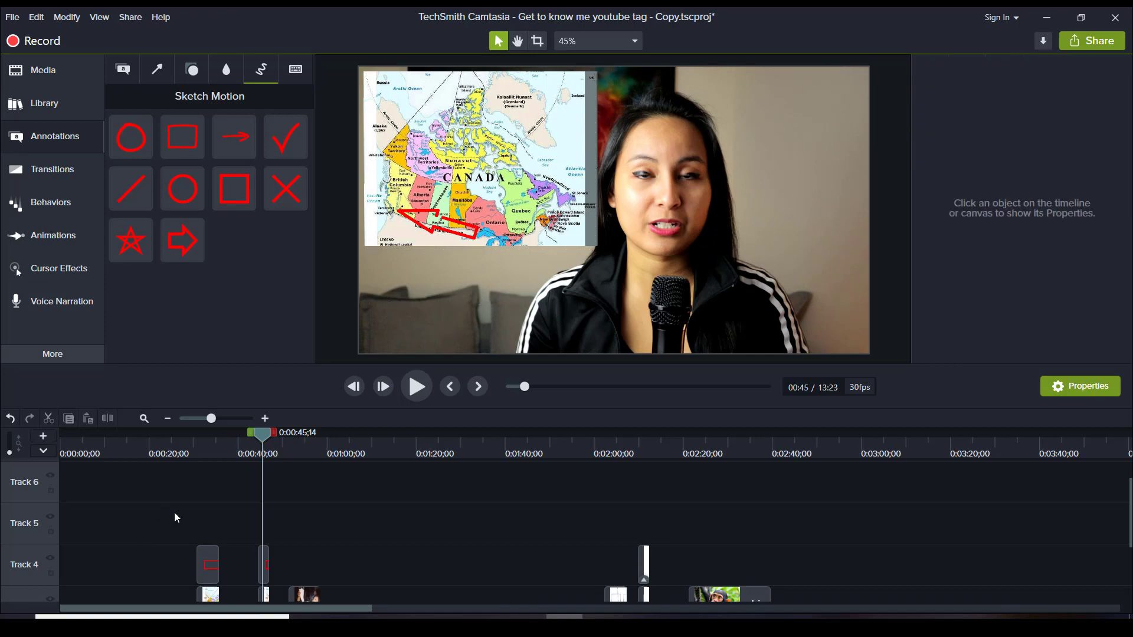
Examine the soda can overlays at about 0:02:10 and the glasses of water overlay at about 0:02:03
scroll(175, 513, down, 1)
click(631, 455)
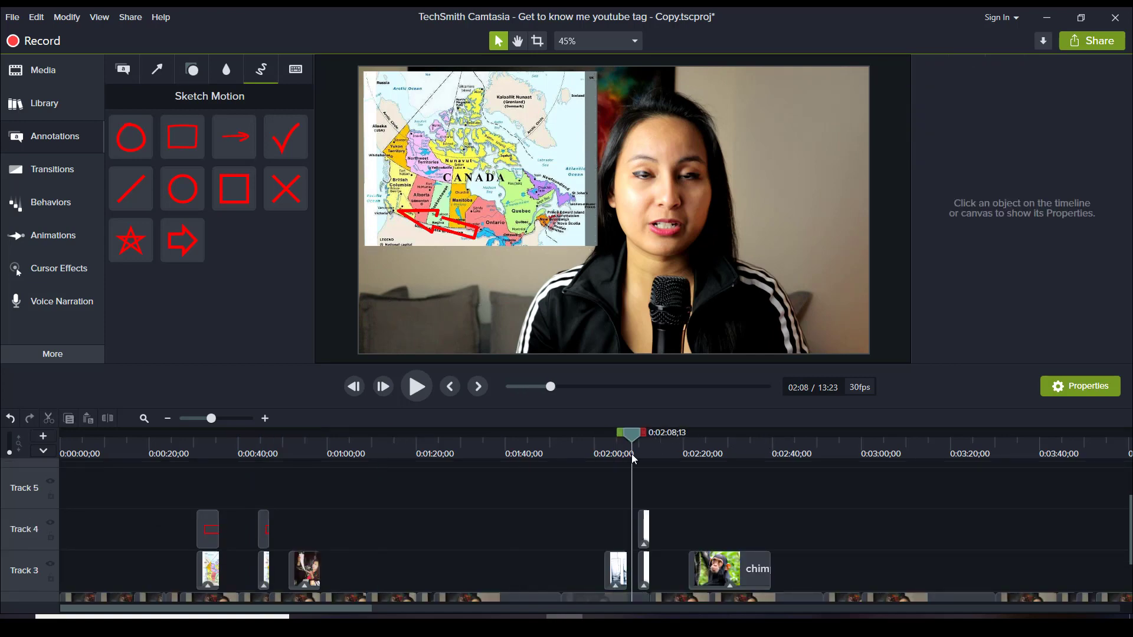
click(639, 451)
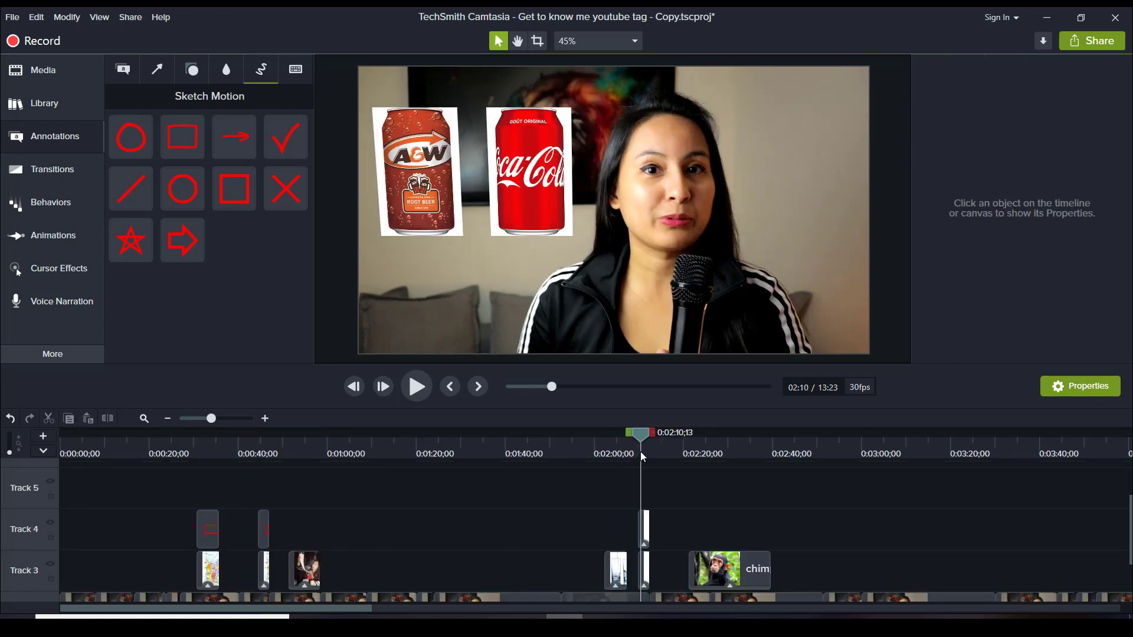
drag(671, 462, 610, 454)
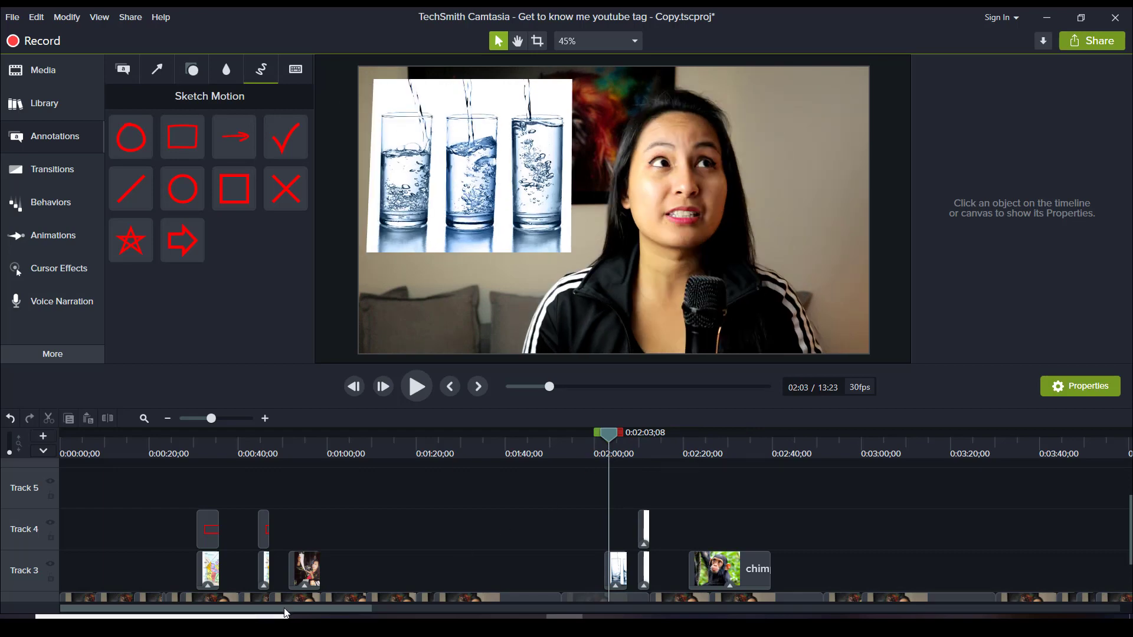
Examine the book cover overlay at about 0:04:44 and the childhood photo overlay at 0:08:00
drag(284, 609, 531, 609)
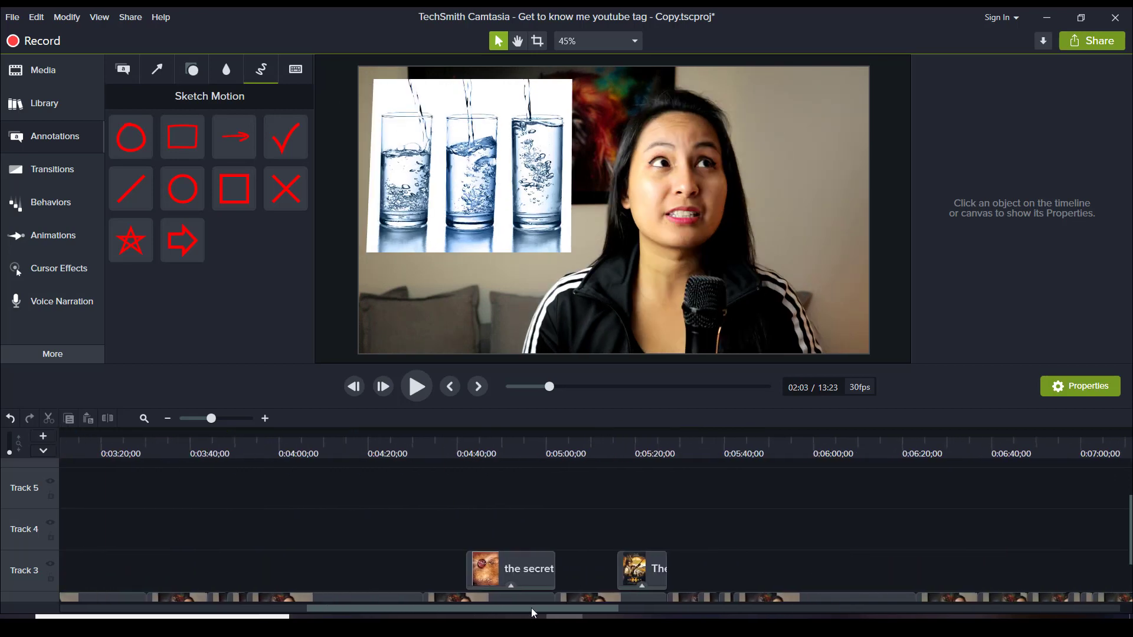
drag(459, 451, 475, 452)
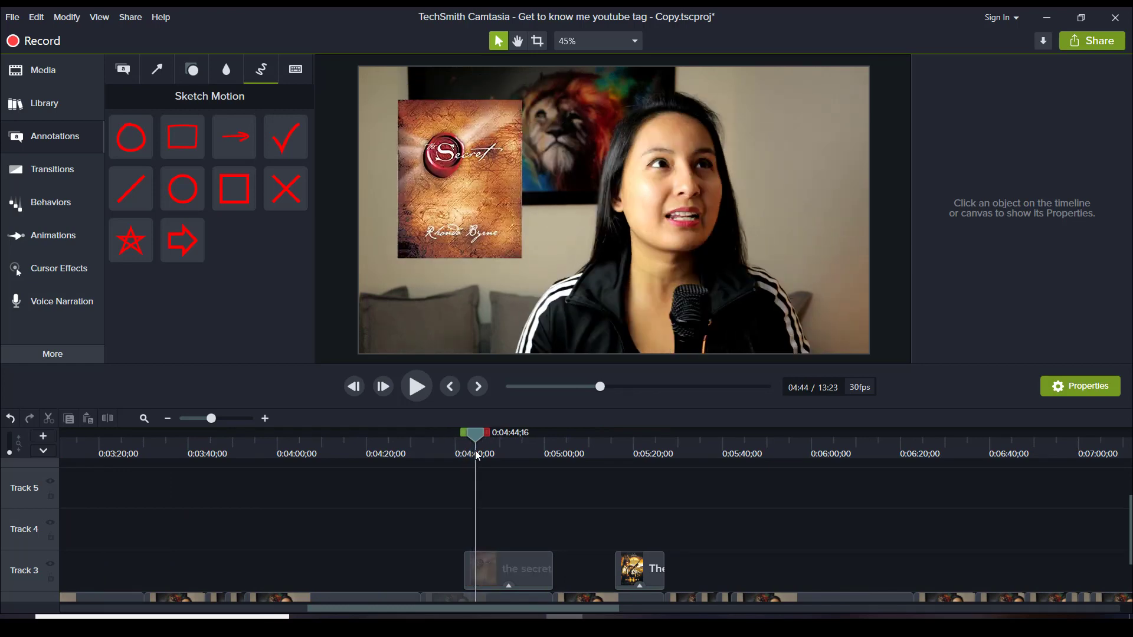
click(447, 461)
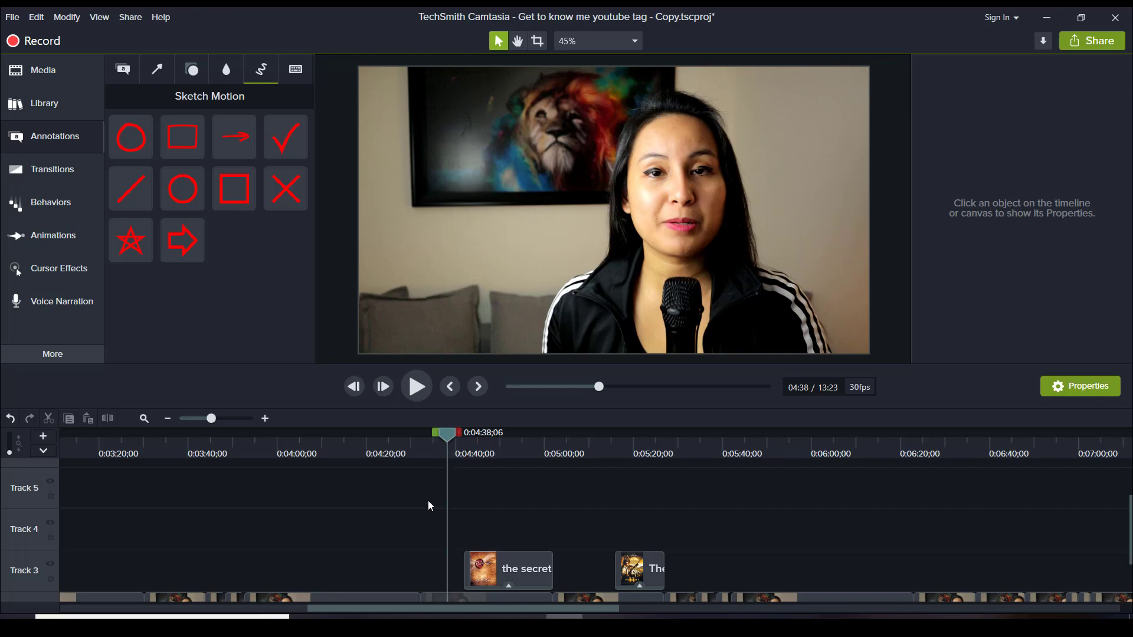
drag(475, 610, 723, 614)
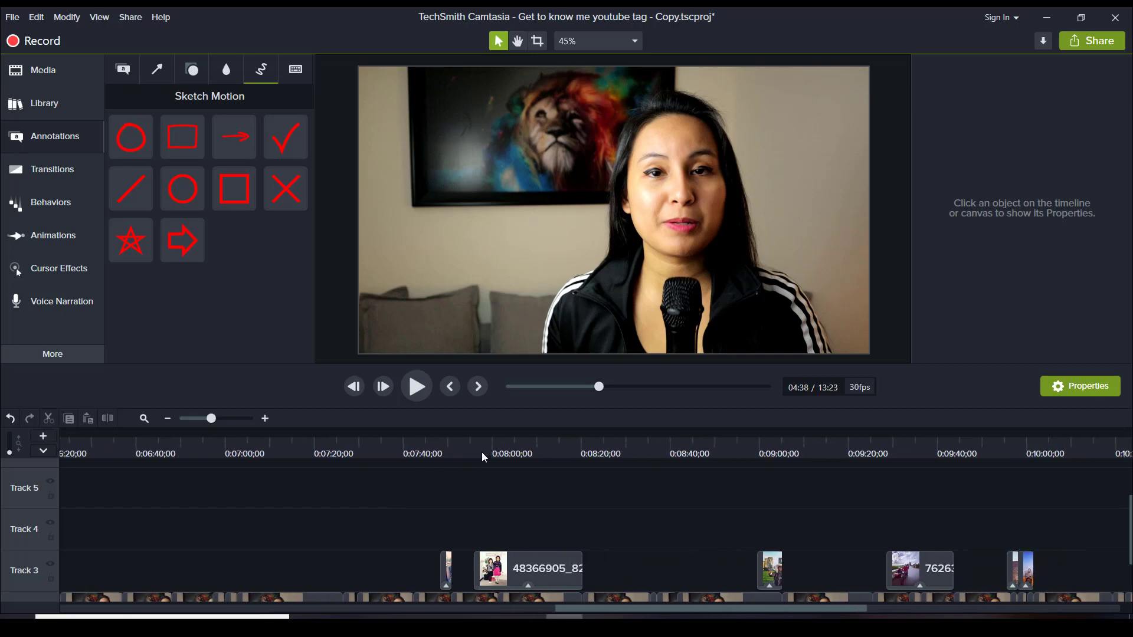
drag(481, 454, 492, 458)
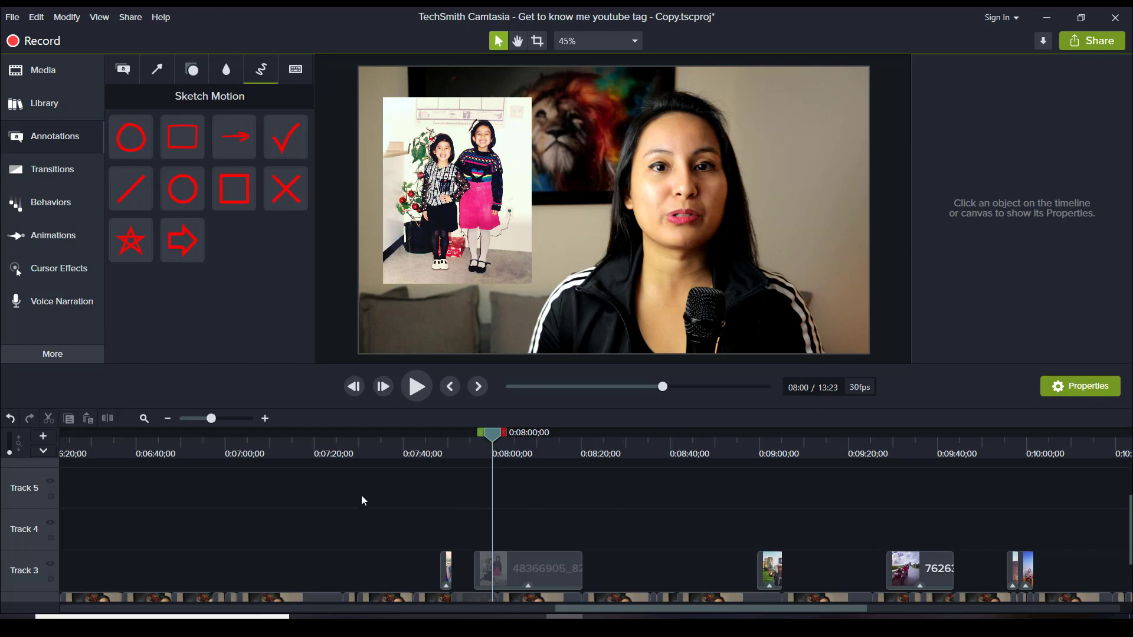
Look through the Media Bin's imported images and the Track 2 and Track 3 clips around 0:08:00
scroll(325, 495, down, 2)
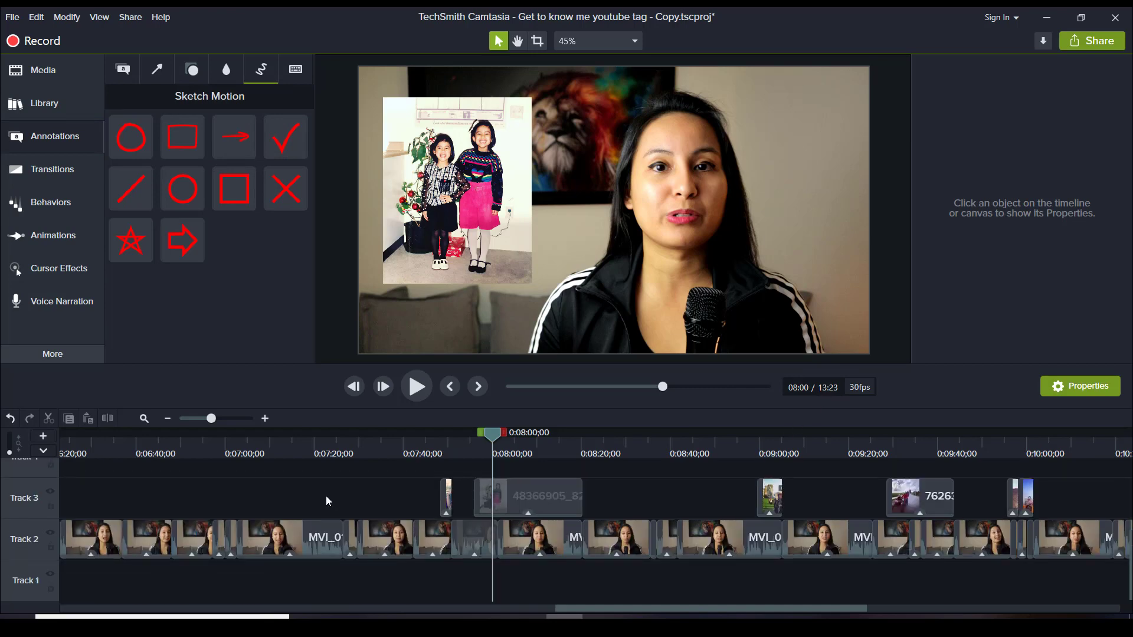
scroll(326, 496, up, 1)
click(43, 70)
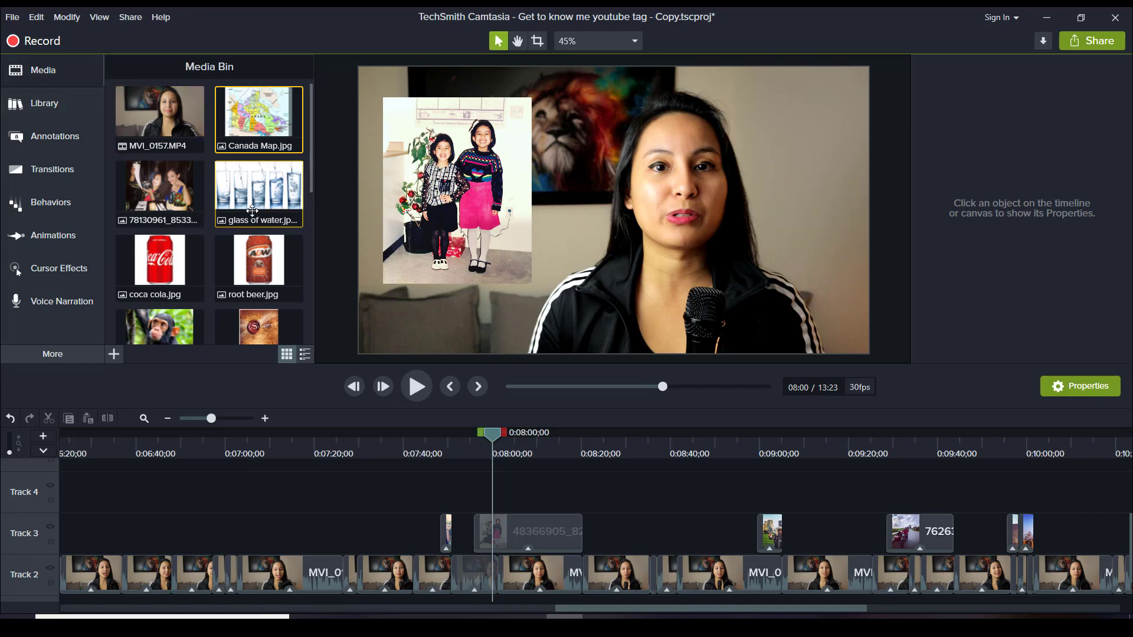
scroll(253, 236, down, 5)
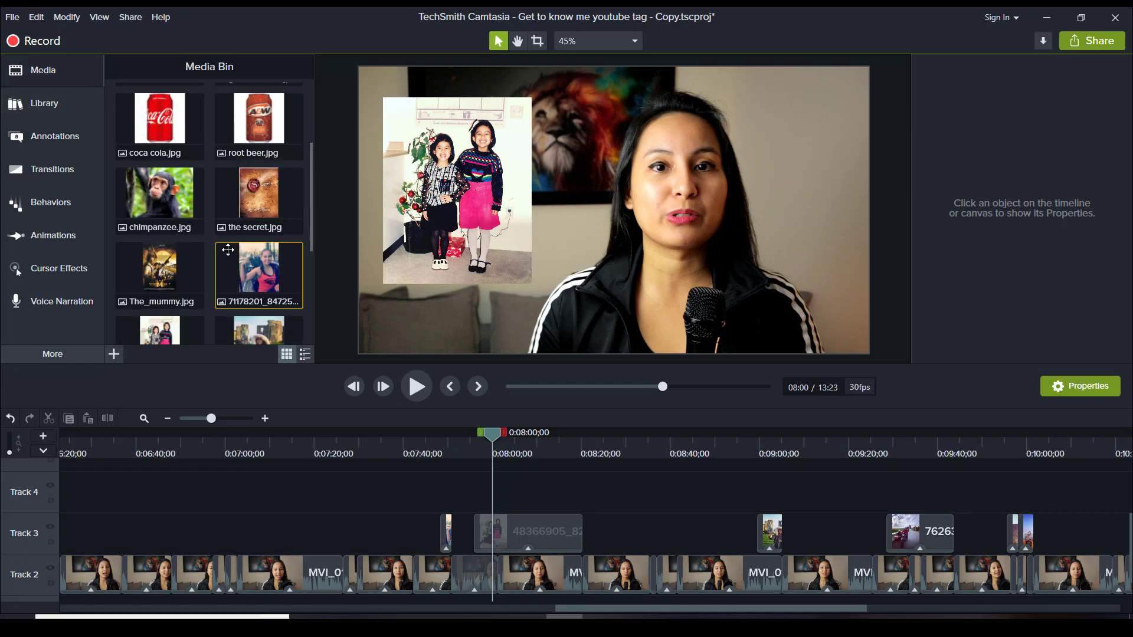
scroll(242, 272, up, 6)
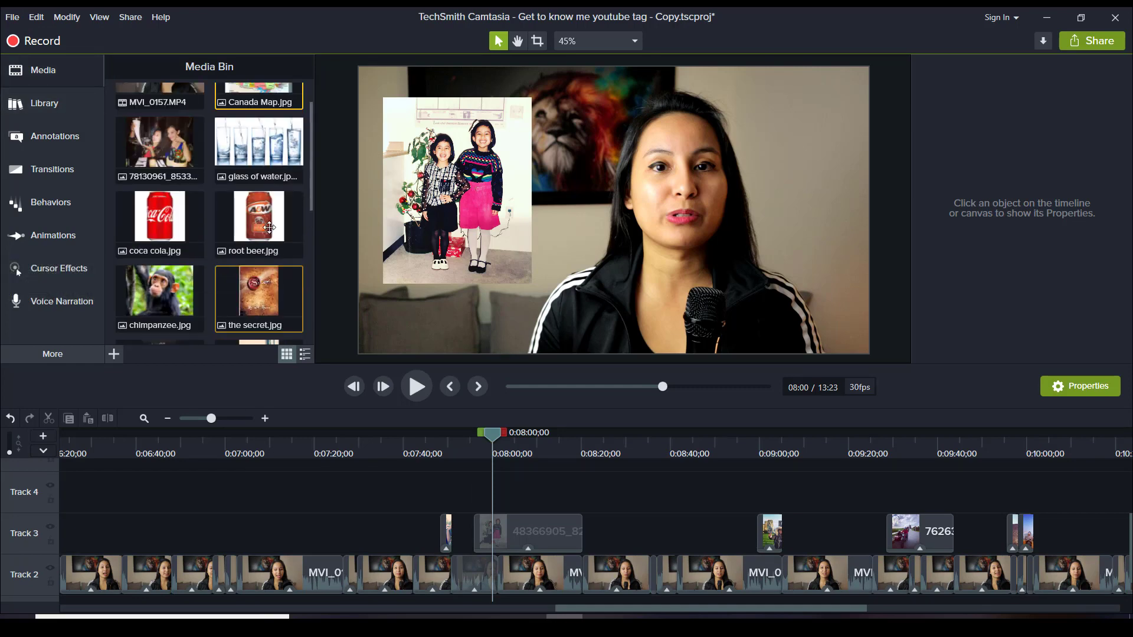
scroll(177, 269, up, 1)
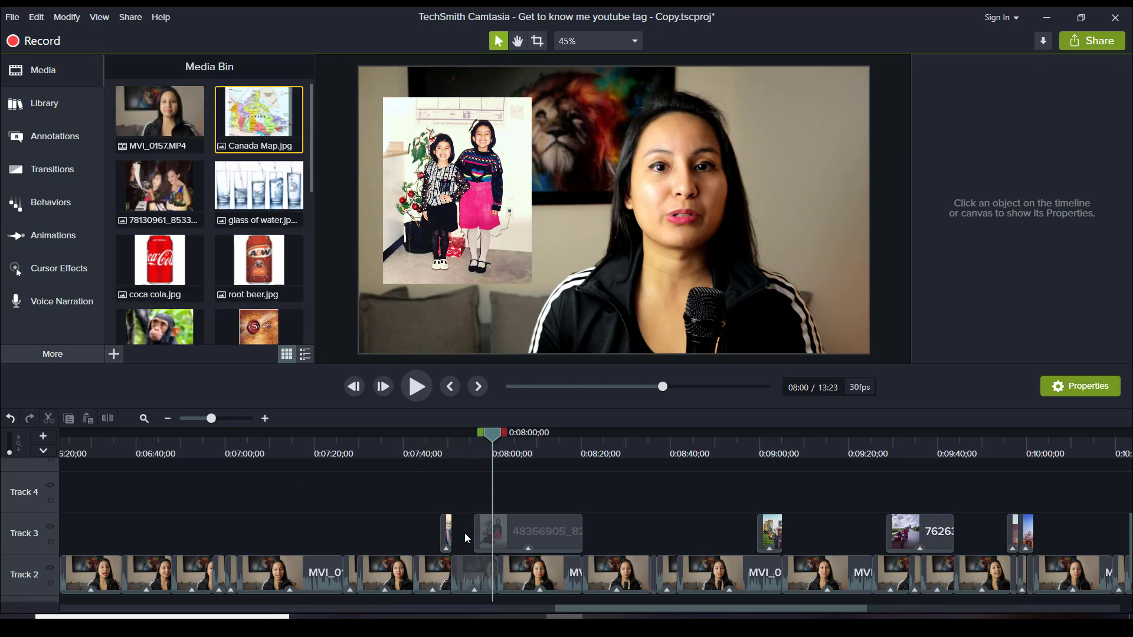
scroll(474, 563, down, 1)
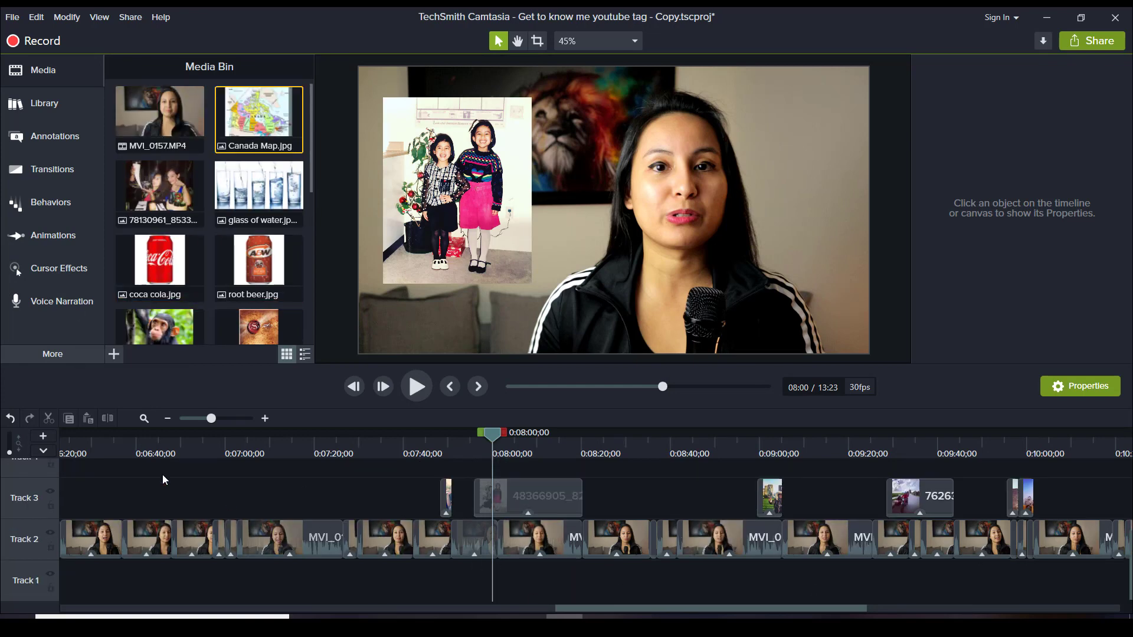